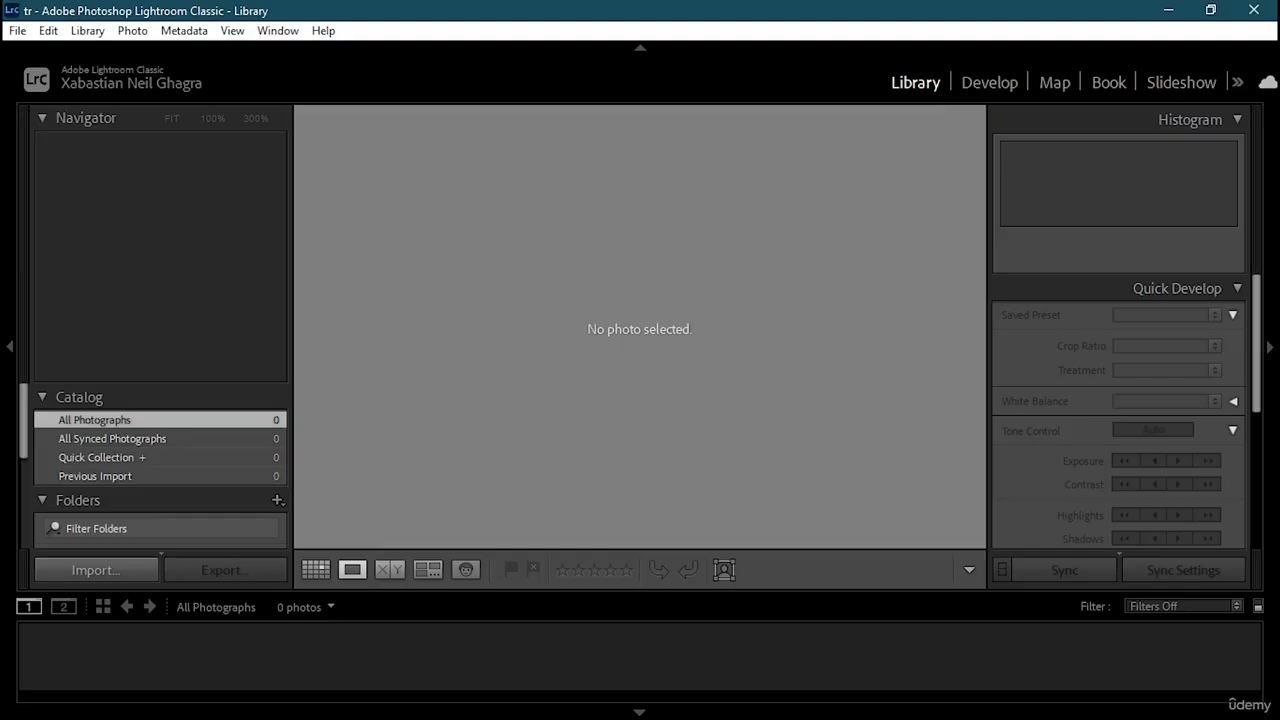
Step: Start a photo import and collapse the Steam (F:) folder list among the import sources
left_click(17, 30)
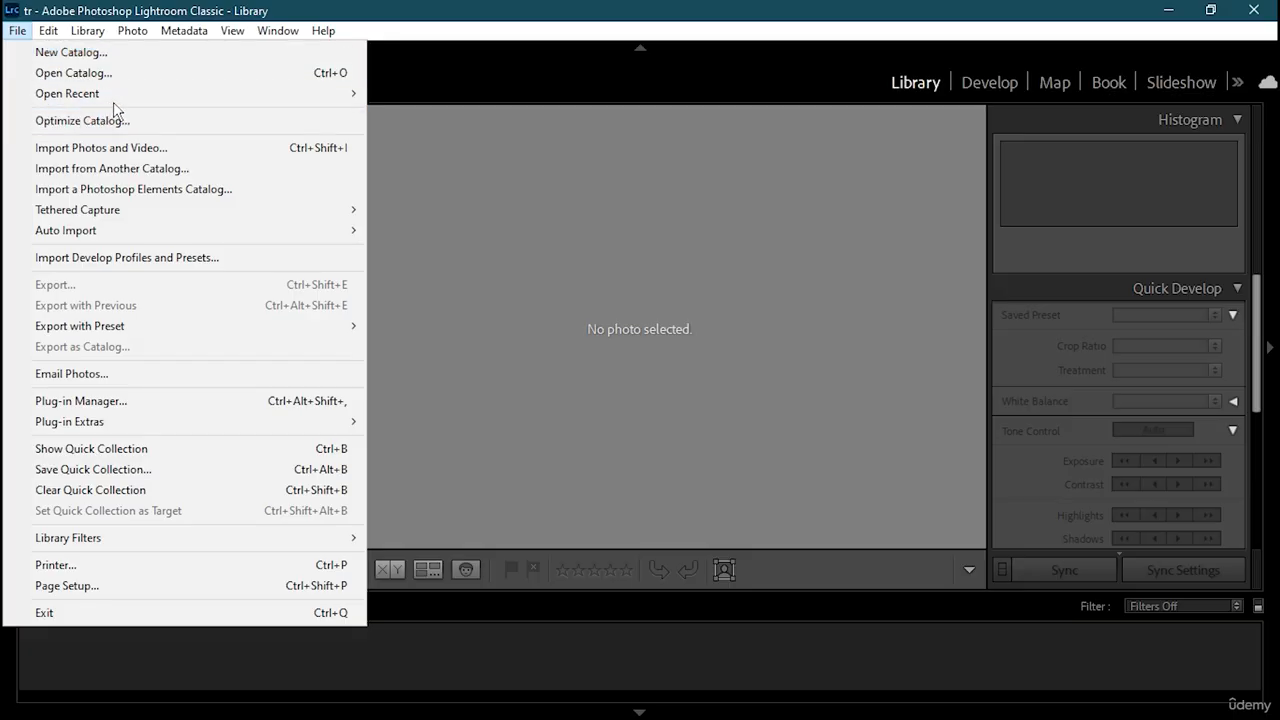
left_click(137, 148)
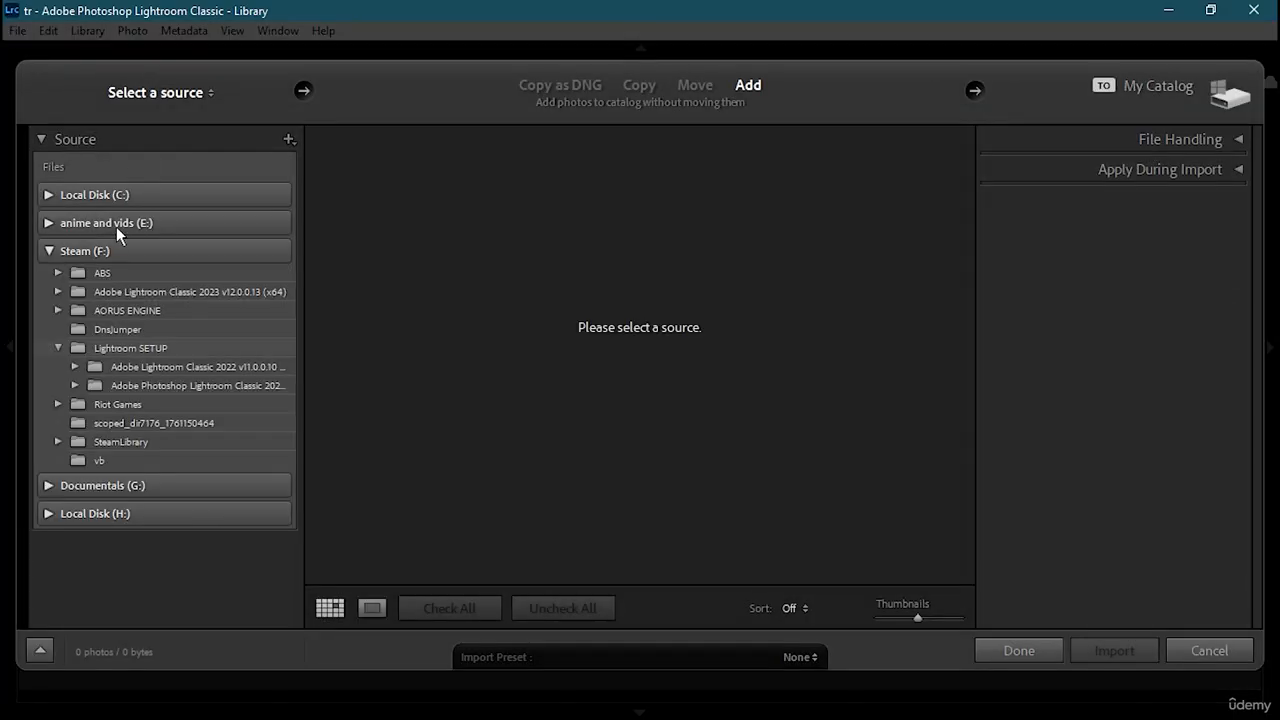
left_click(44, 251)
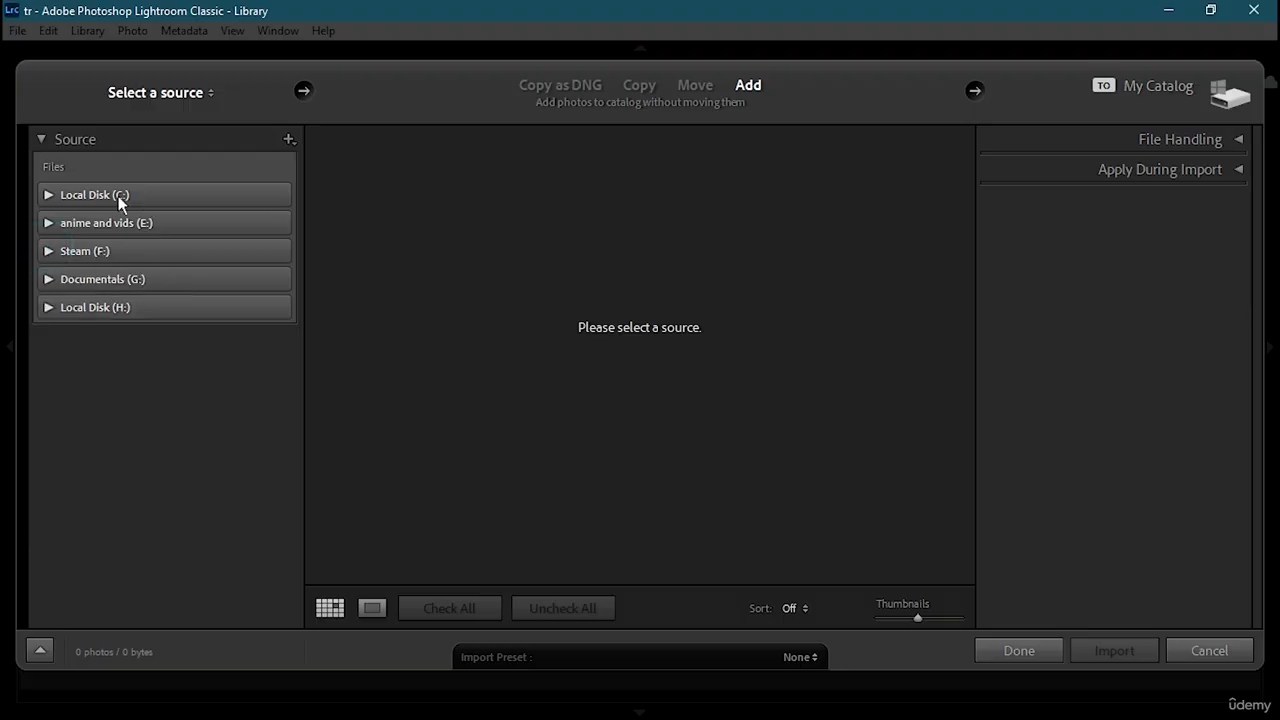
left_click(42, 139)
left_click(43, 140)
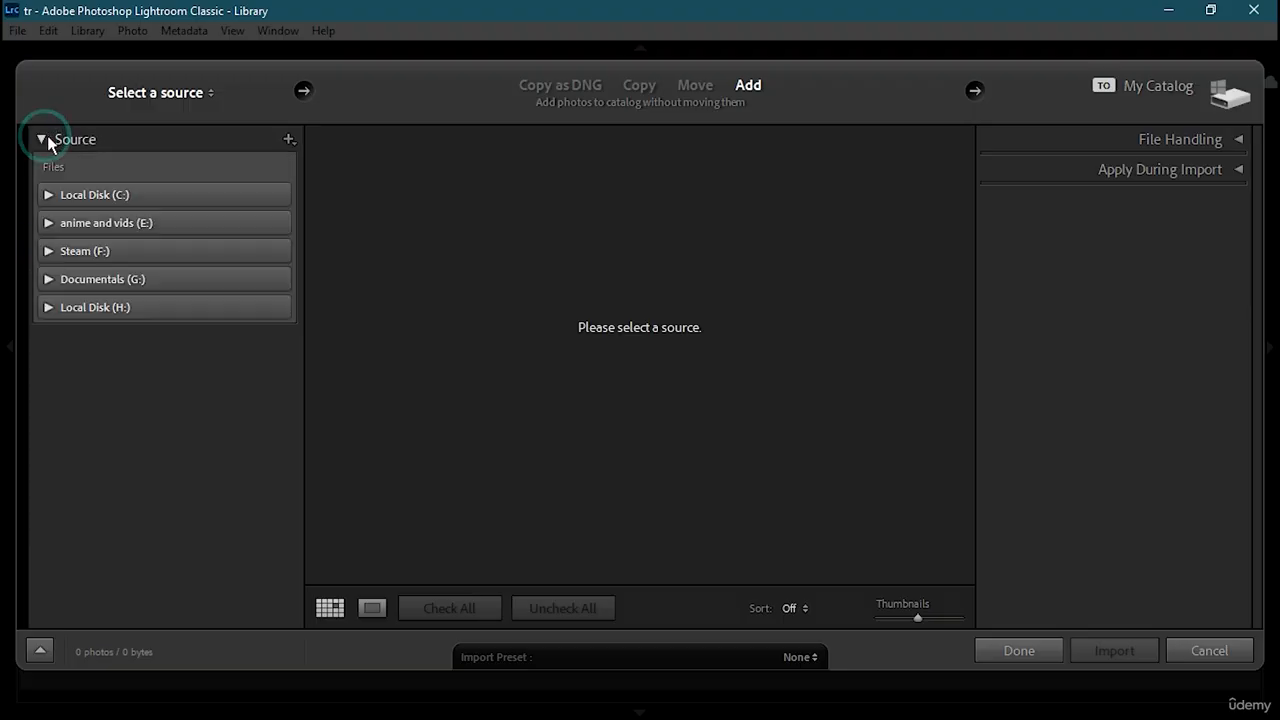
left_click(978, 88)
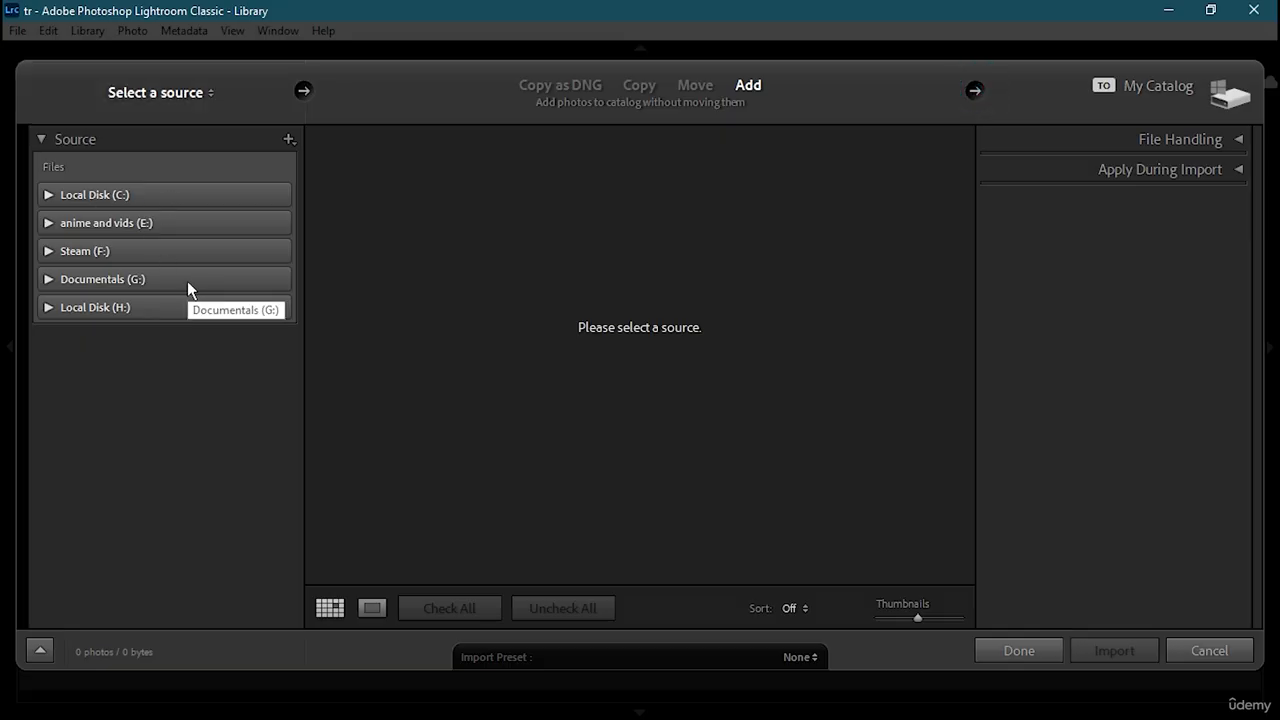
Step: Choose Local Disk (C:) as the import source and collapse its folder list
left_click(78, 197)
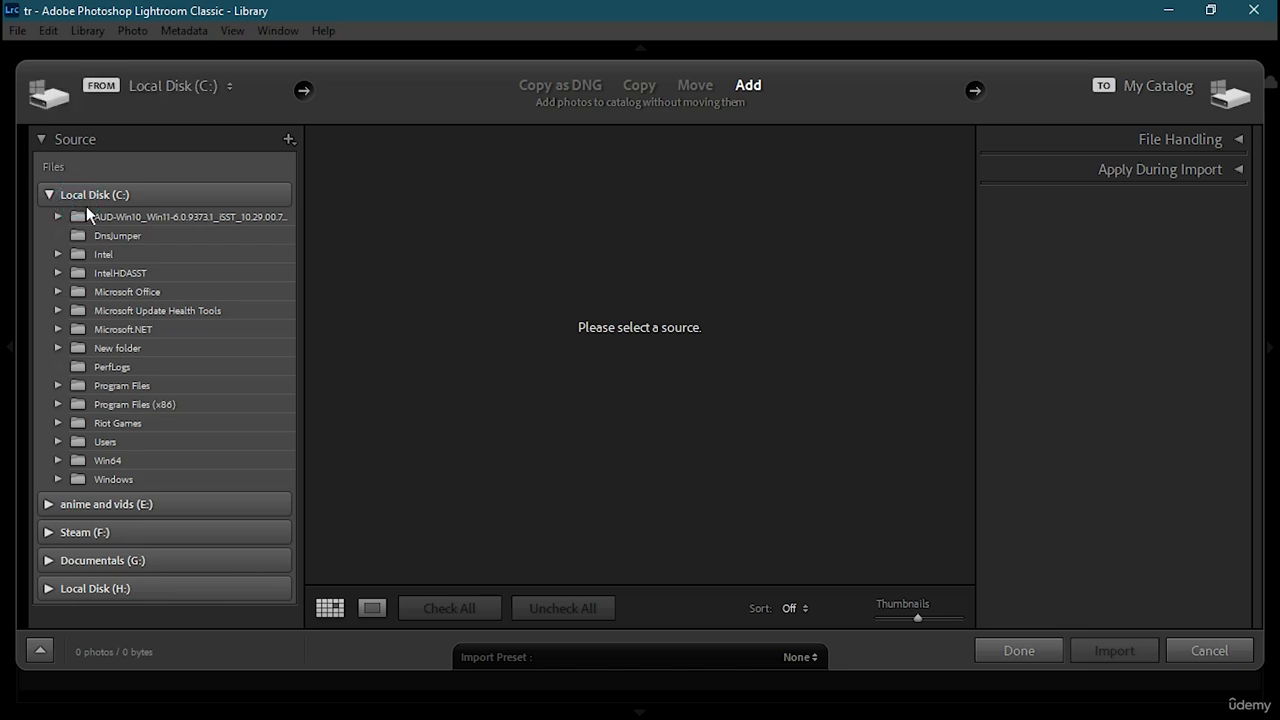
left_click(76, 195)
left_click(44, 195)
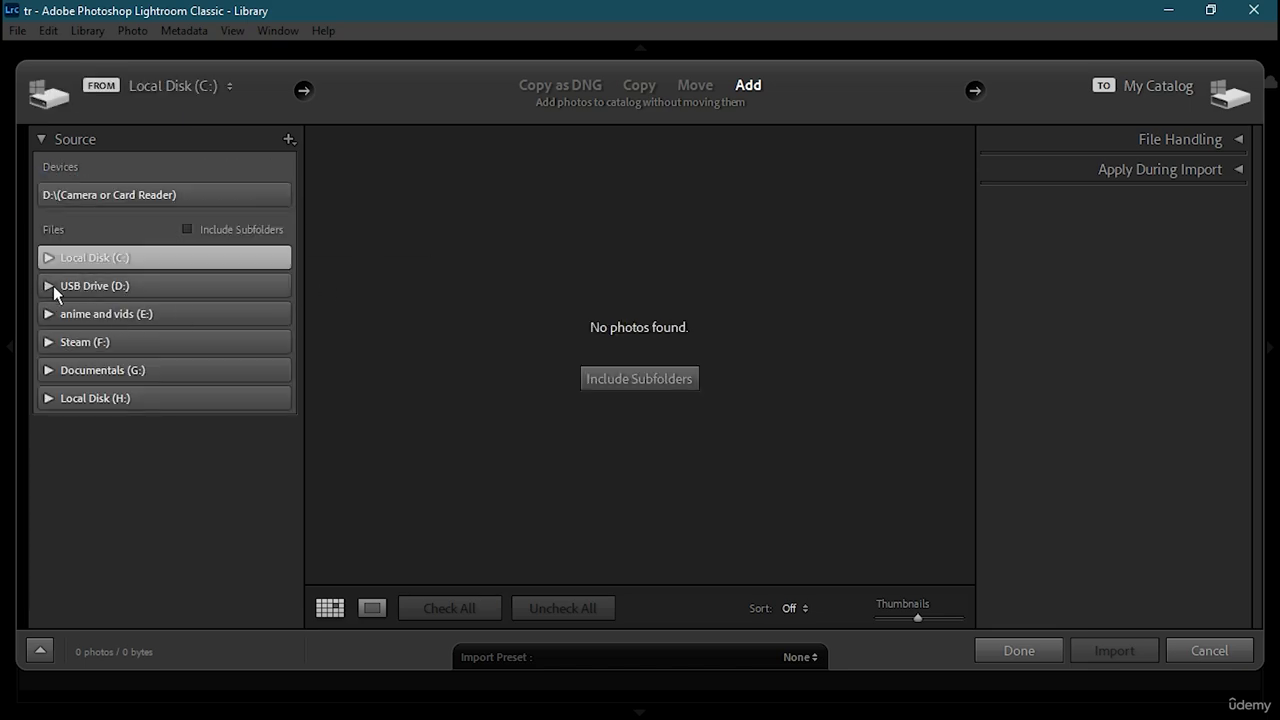
Step: Choose USB Drive (D:) as the source and import its swan and cathedral photos with the Copy option
left_click(48, 286)
left_click(116, 285)
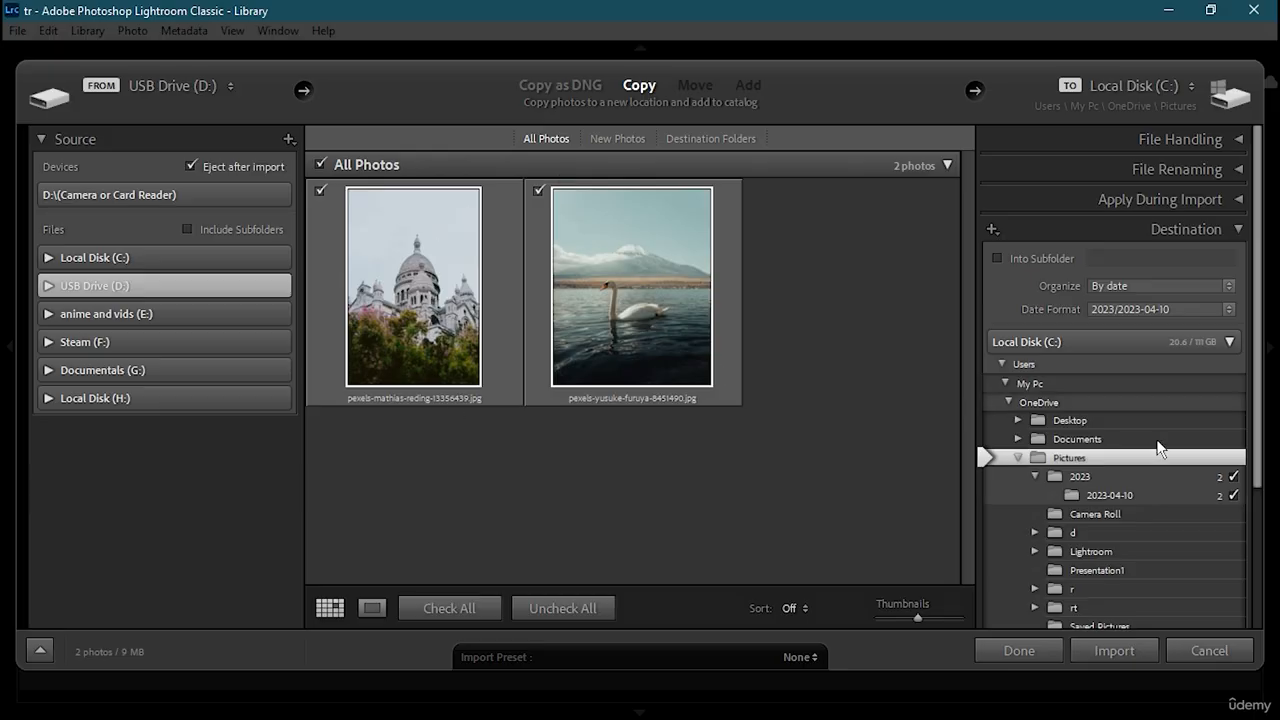
left_click(1131, 654)
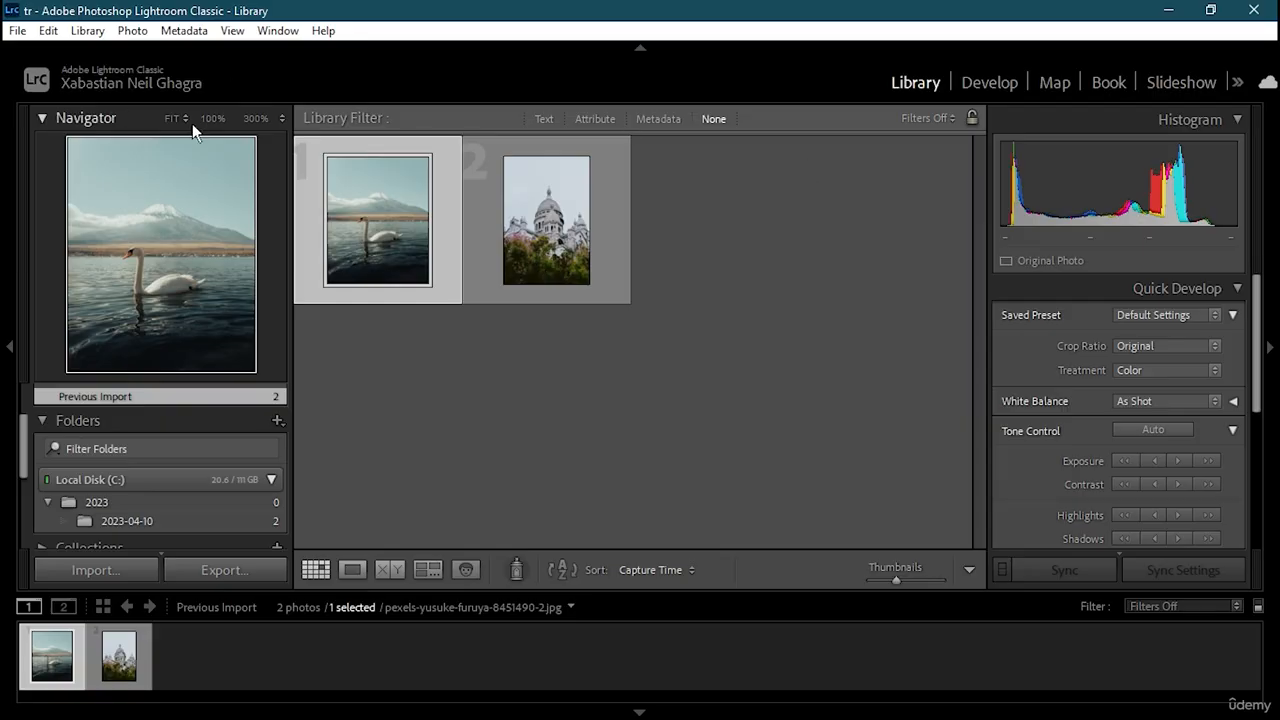
Step: Collapse the Quick Develop settings, view the swan photo in the Develop module and return to the Library
left_click(1236, 288)
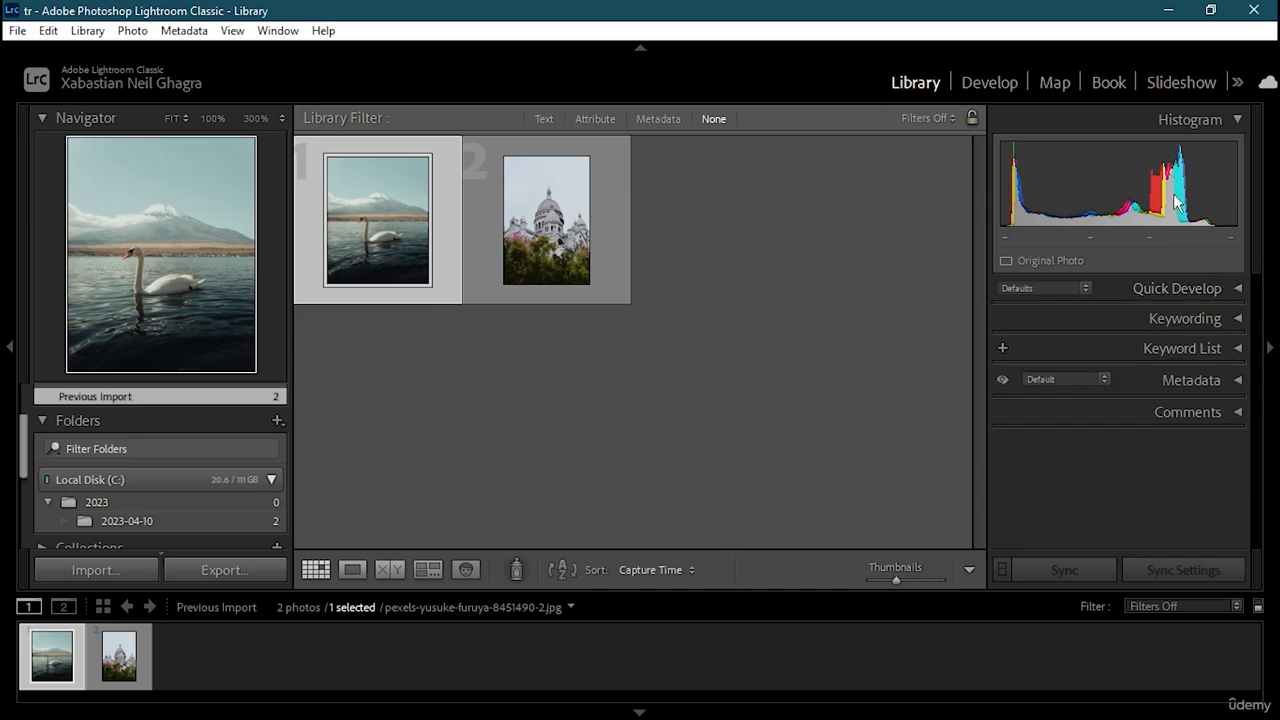
left_click(990, 88)
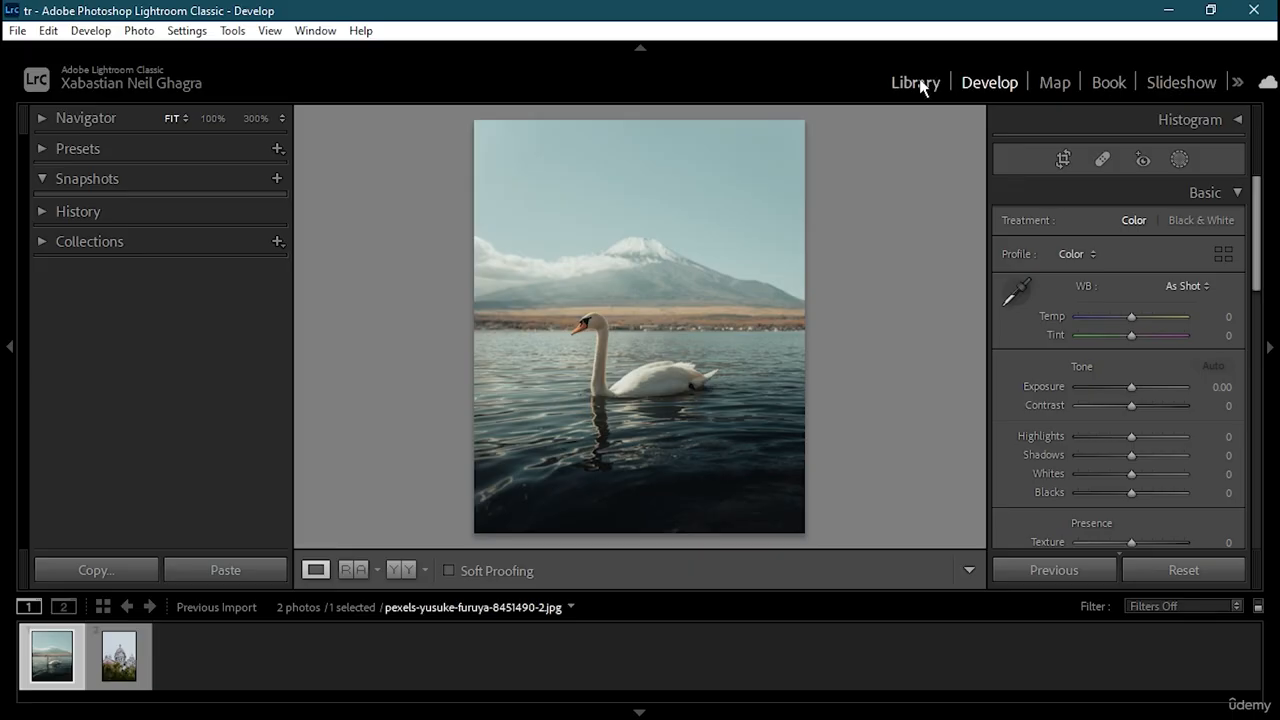
left_click(922, 88)
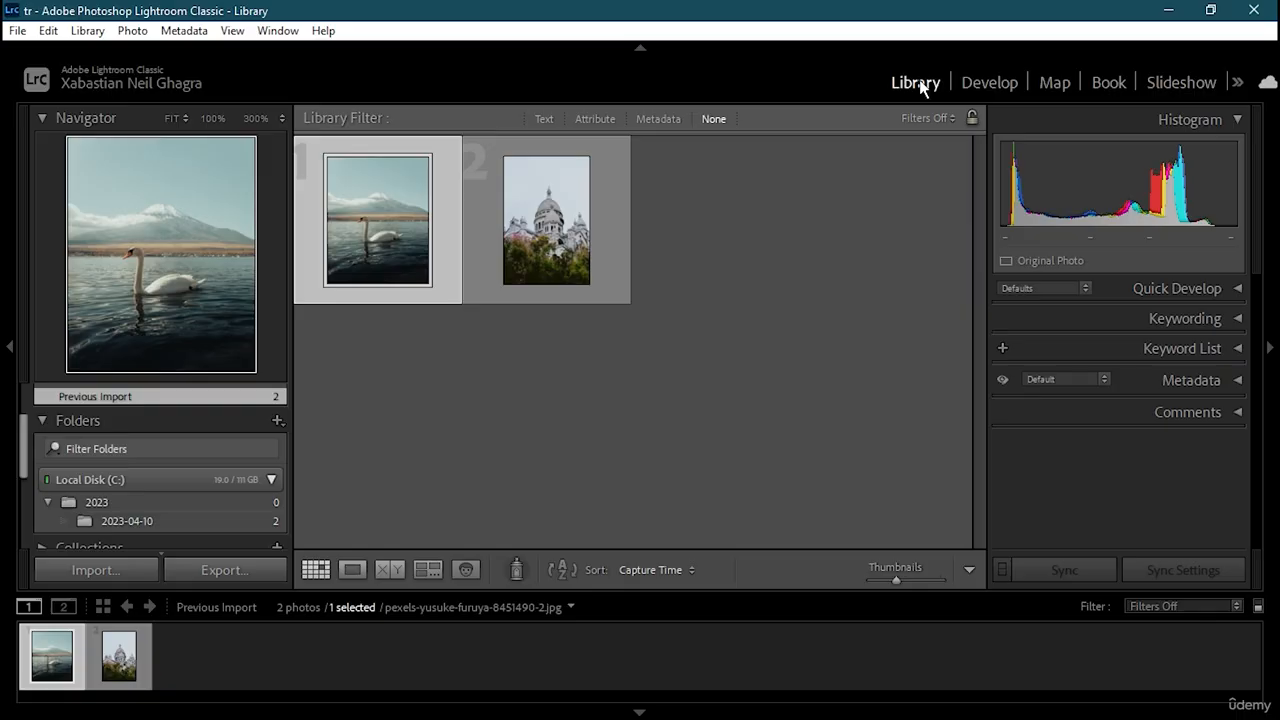
Step: Open the swan photo in Loupe view and expand the Quick Develop settings down to Clarity and Vibrance
double_click(348, 260)
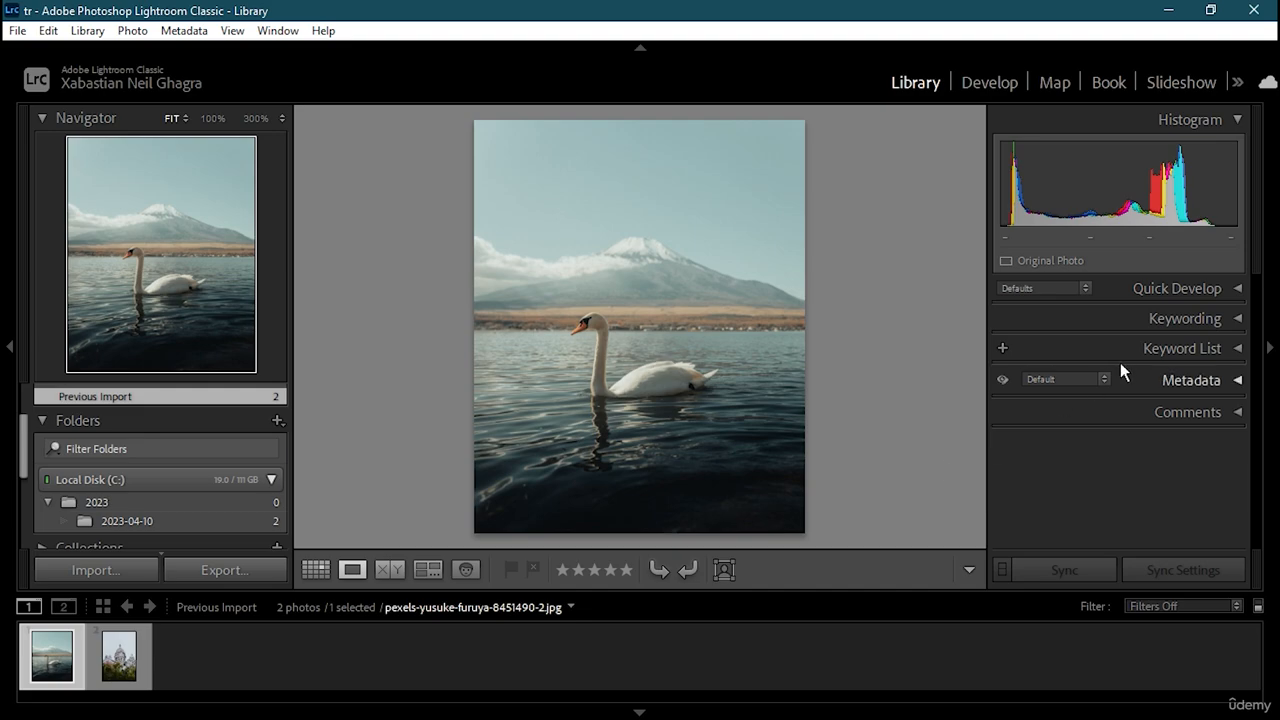
left_click(1238, 289)
scroll(1174, 389, "down", 1)
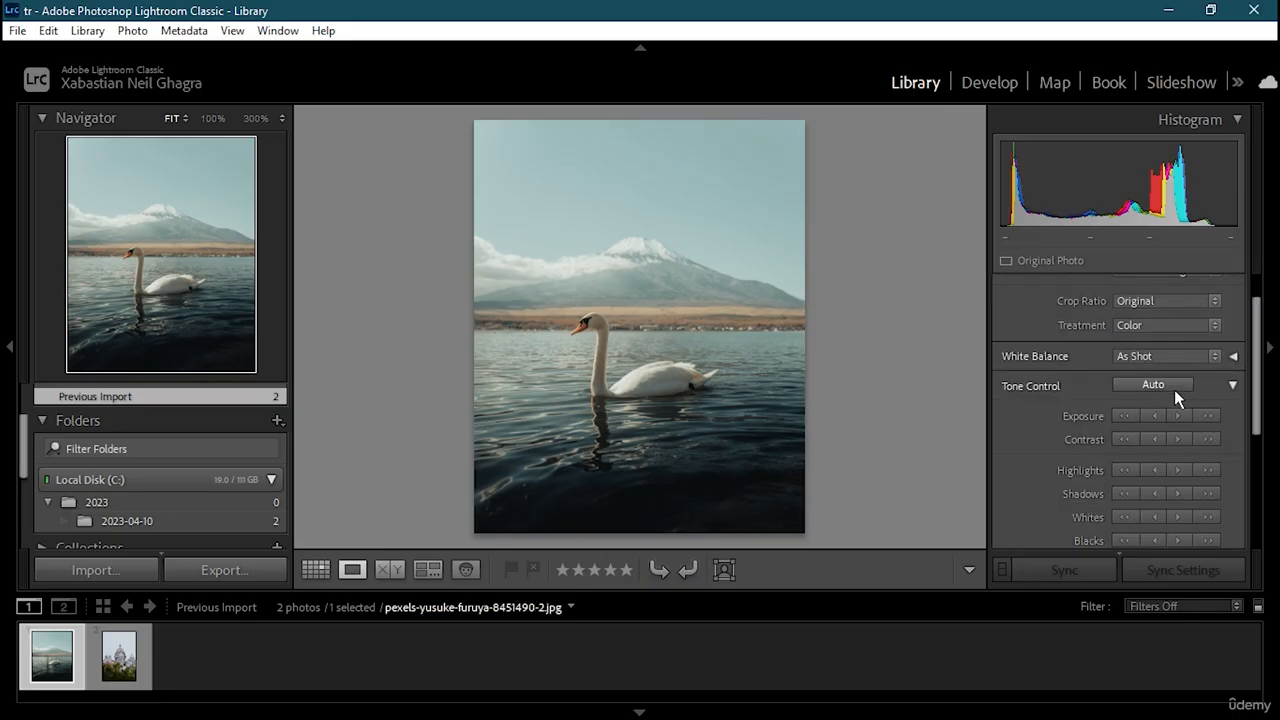
scroll(1174, 388, "down", 2)
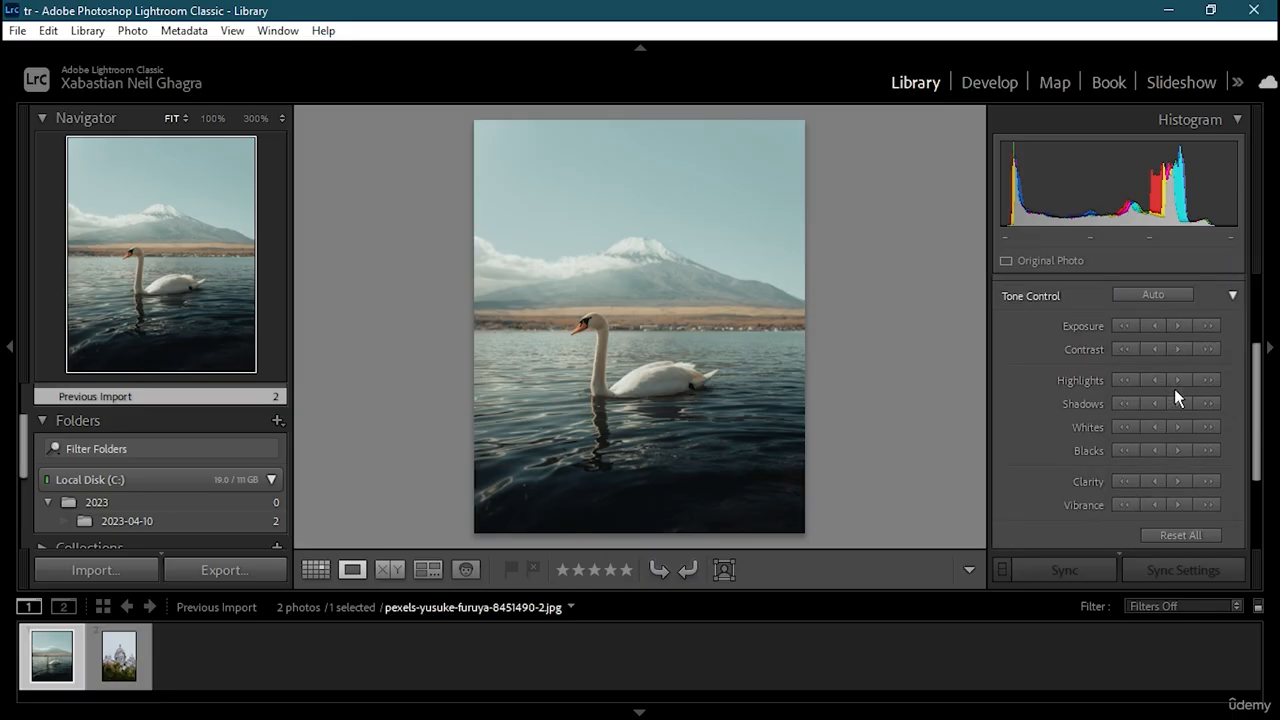
scroll(1120, 508, "down", 1)
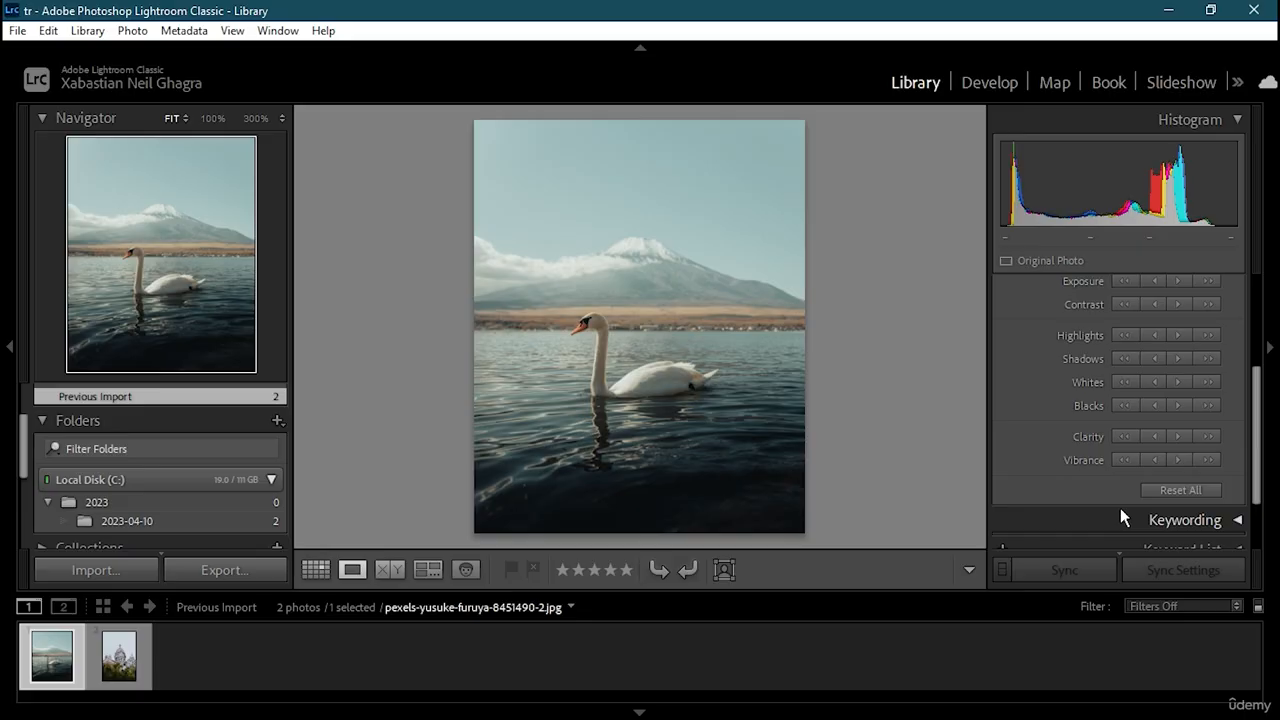
Step: Raise the swan photo's vibrance with several small increments and one large one in Quick Develop
left_click(1175, 462)
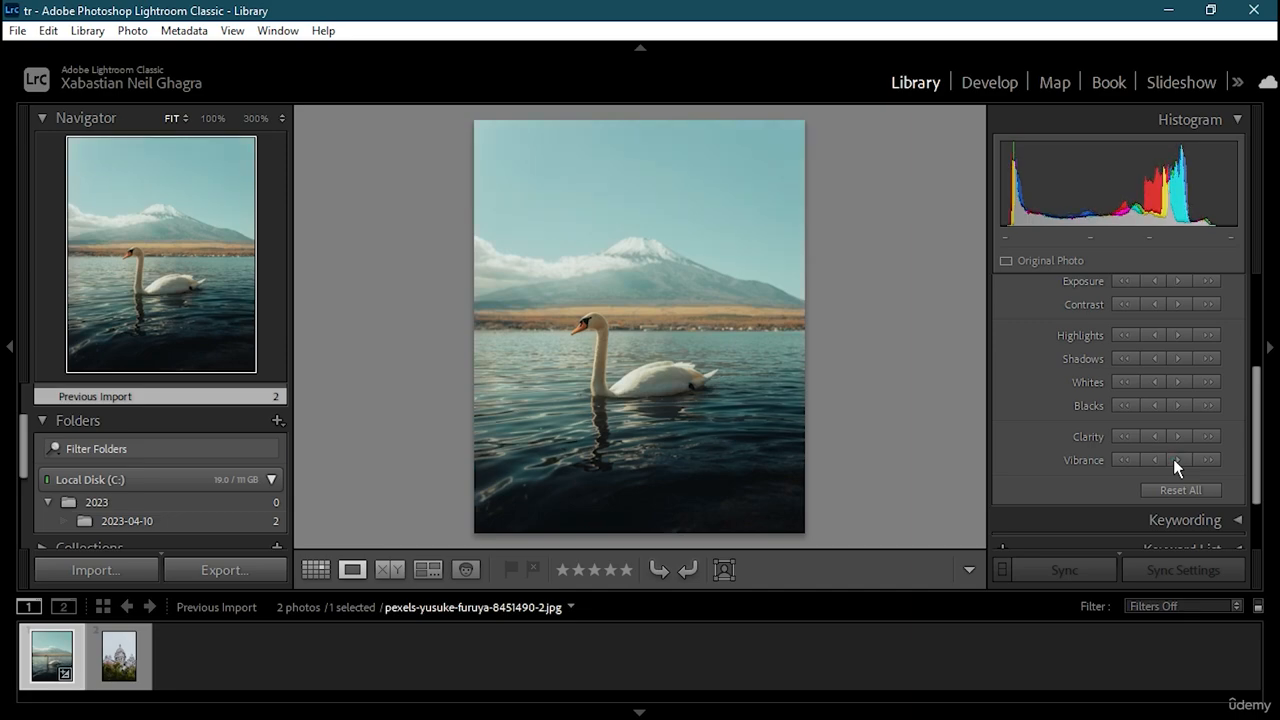
left_click(1175, 461)
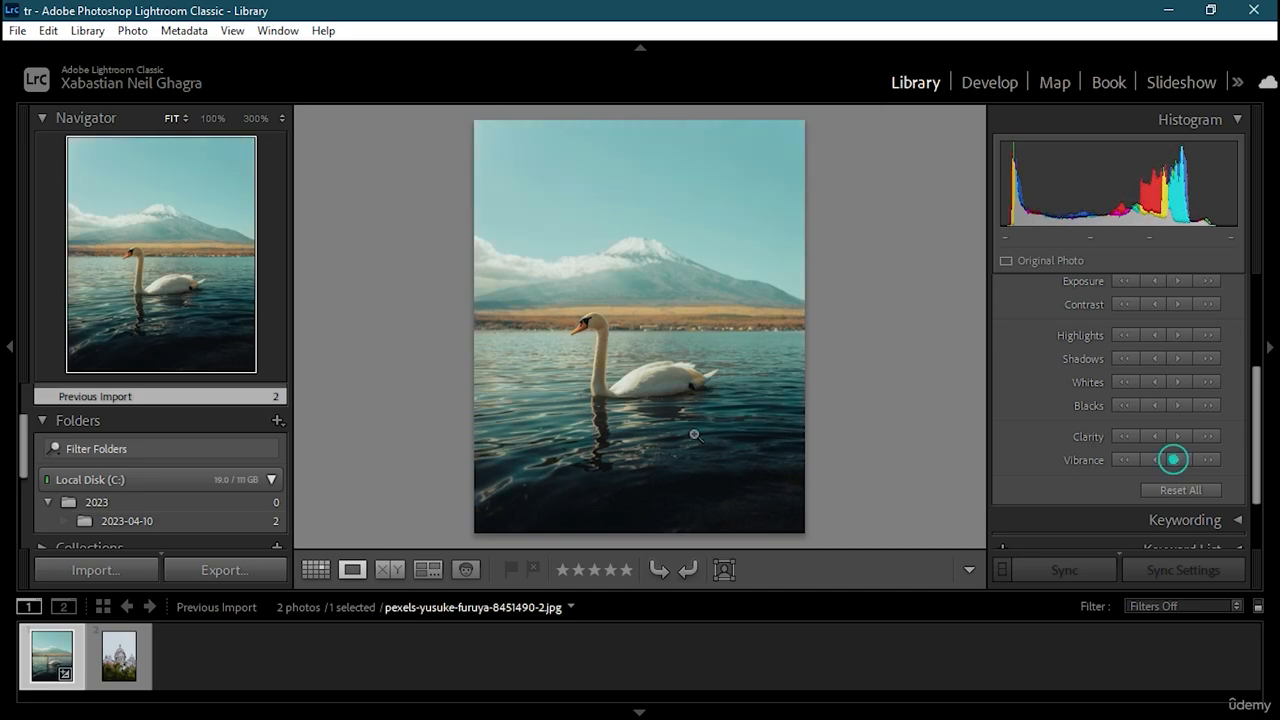
left_click(657, 318)
left_click(725, 330)
left_click(1175, 461)
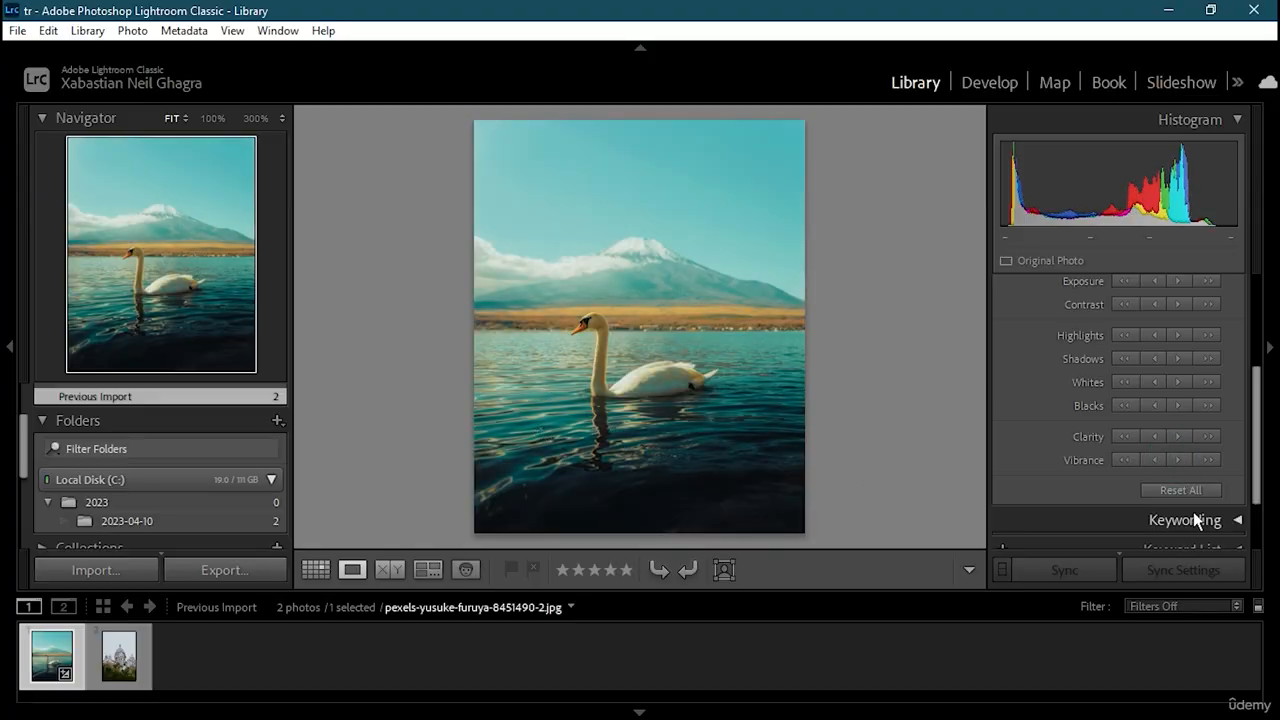
left_click(1181, 459)
left_click(1210, 459)
Step: Lower the swan photo's vibrance in repeated large steps until the image is almost colourless
left_click(1122, 460)
left_click(1122, 464)
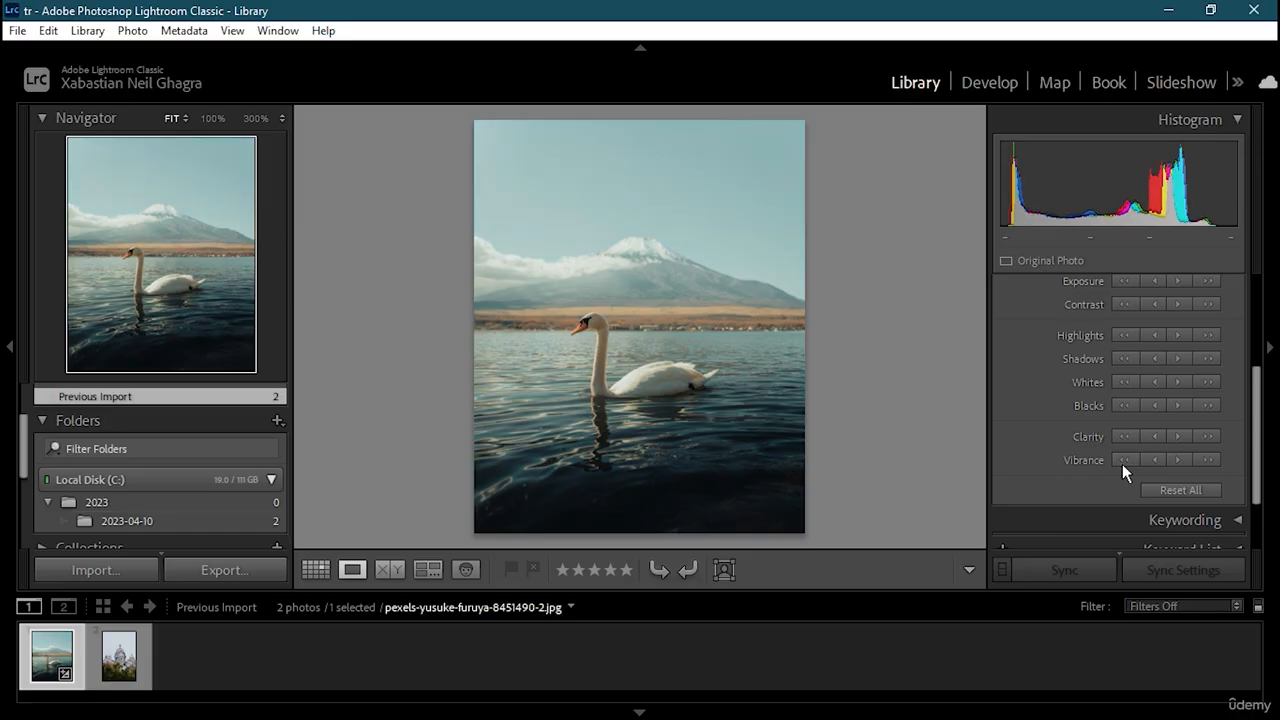
left_click(1122, 464)
left_click(1122, 464)
left_click(1122, 464)
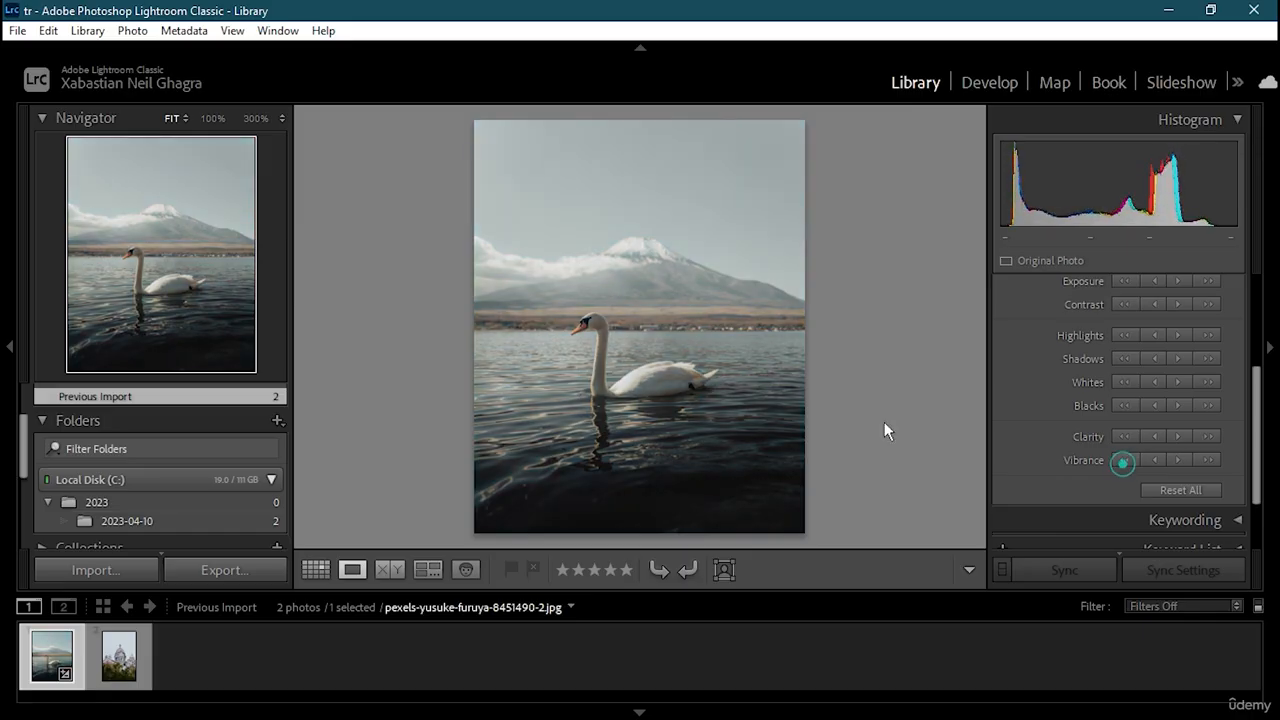
left_click(1122, 464)
left_click(1122, 464)
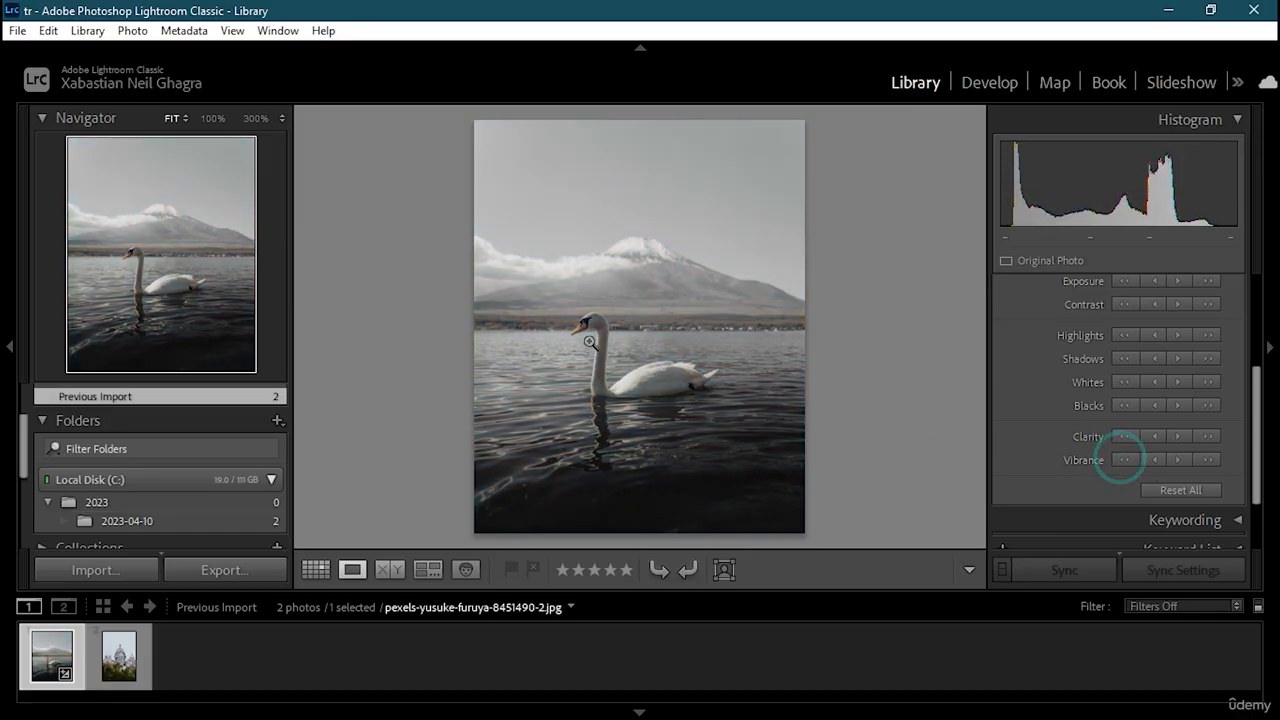
Step: Examine the swan's head and beak at 100% zoom, passing through the thumbnail grid
left_click(588, 340)
left_click_drag(463, 216, 697, 367)
key("g")
left_click(806, 330)
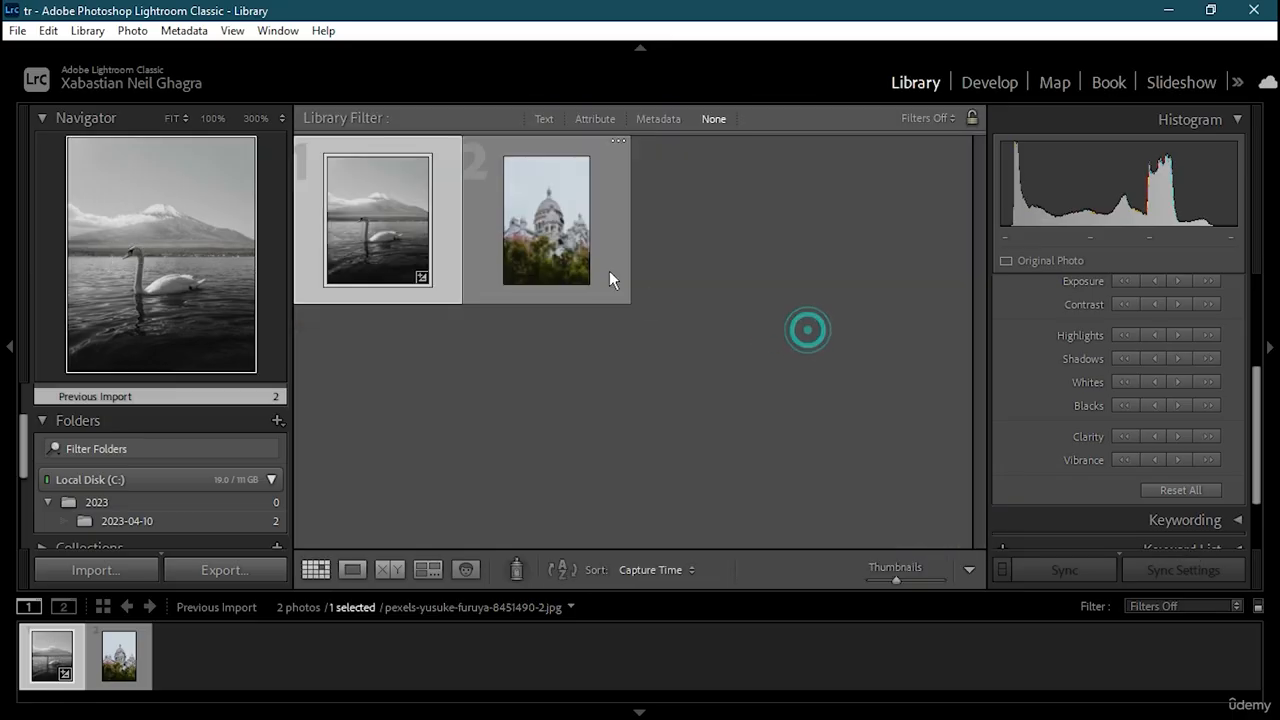
double_click(389, 228)
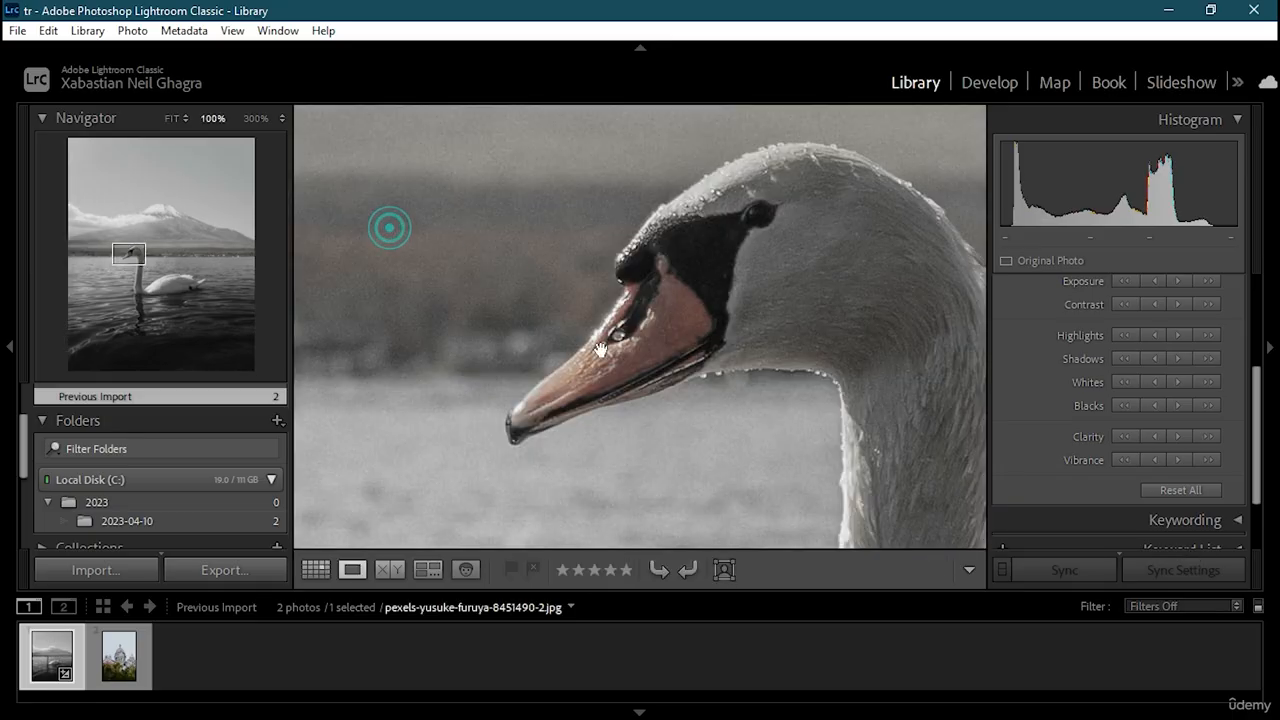
Step: Restore part of the vibrance while zoomed on the swan's head, and return to the fitted view of the photo
left_click(1129, 459)
left_click(1180, 460)
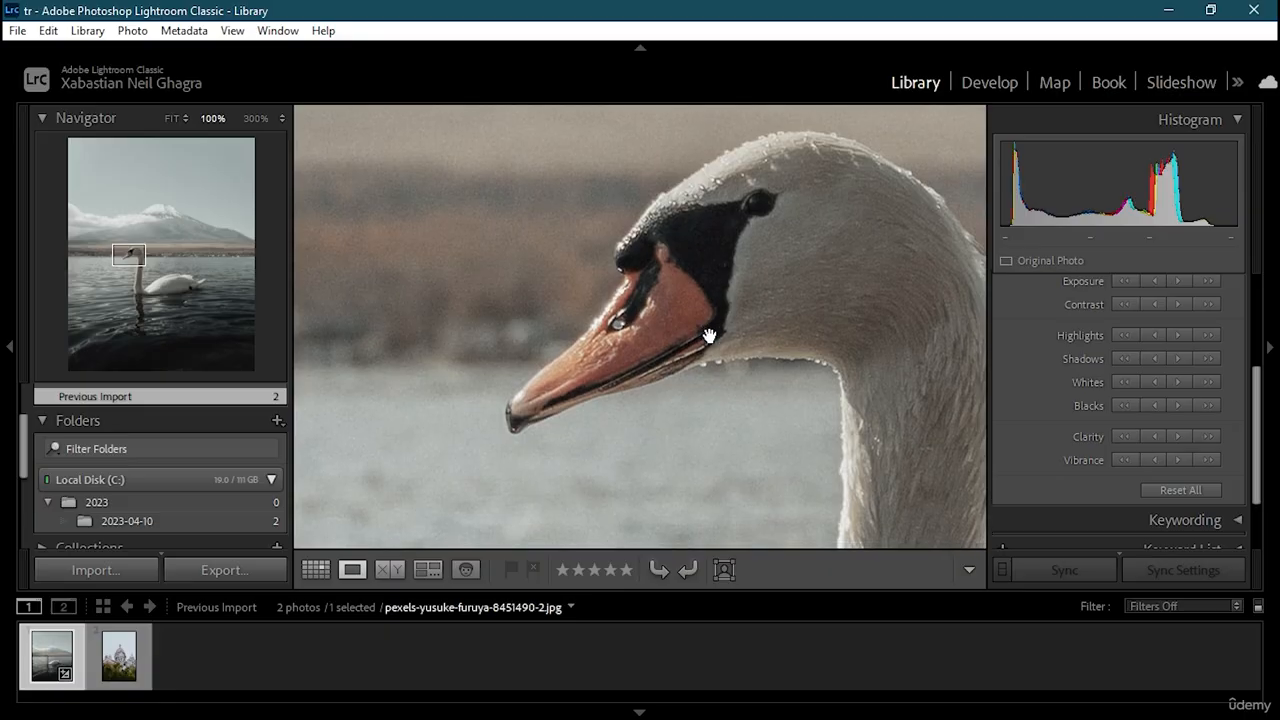
double_click(878, 372)
double_click(401, 232)
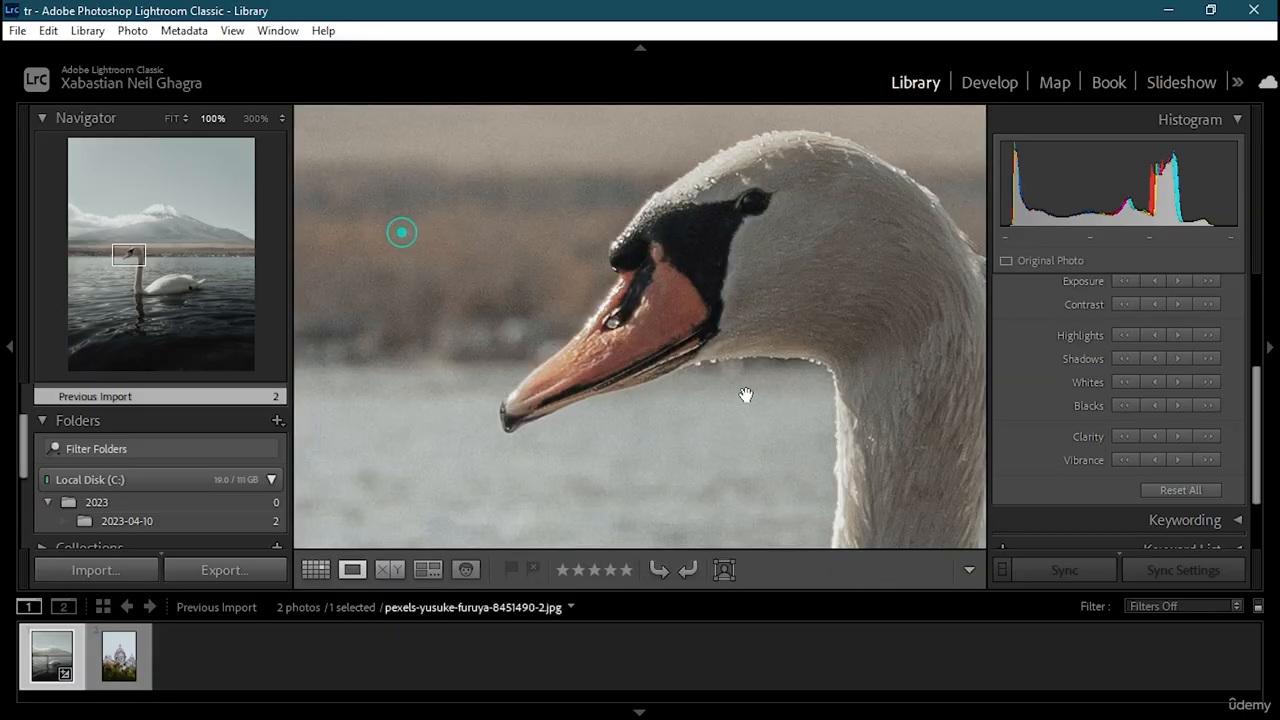
double_click(653, 381)
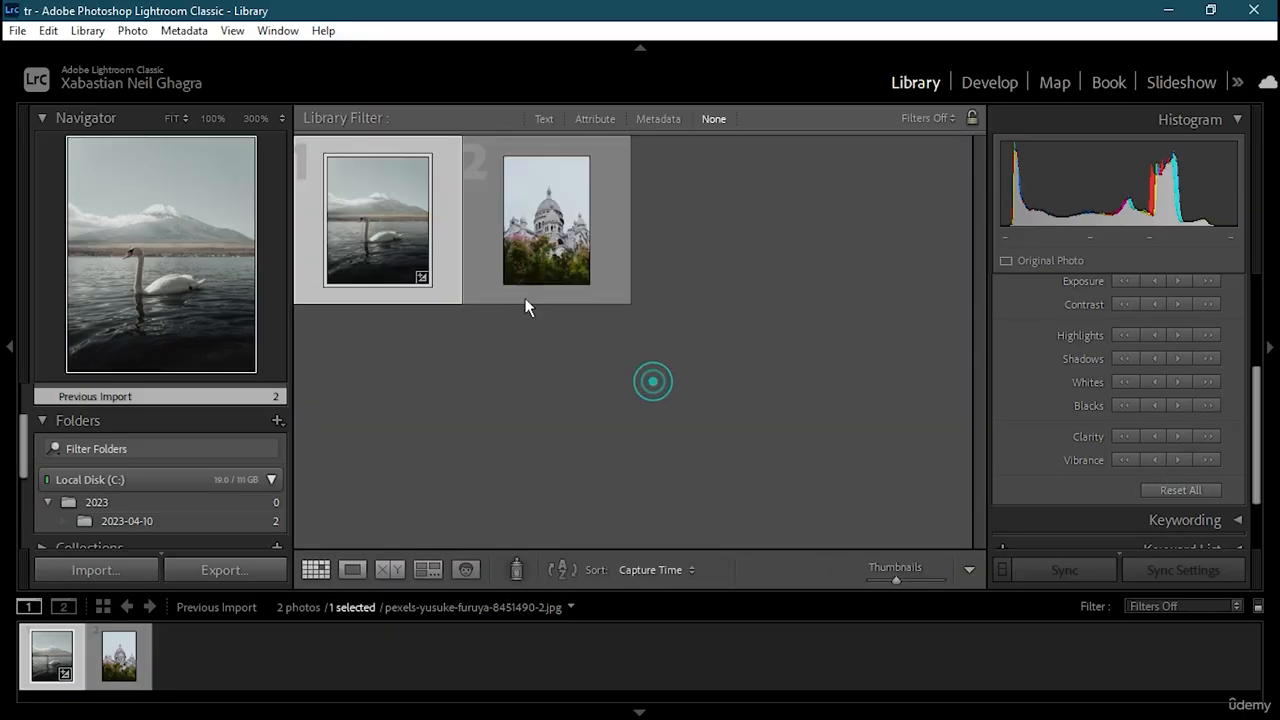
double_click(365, 260)
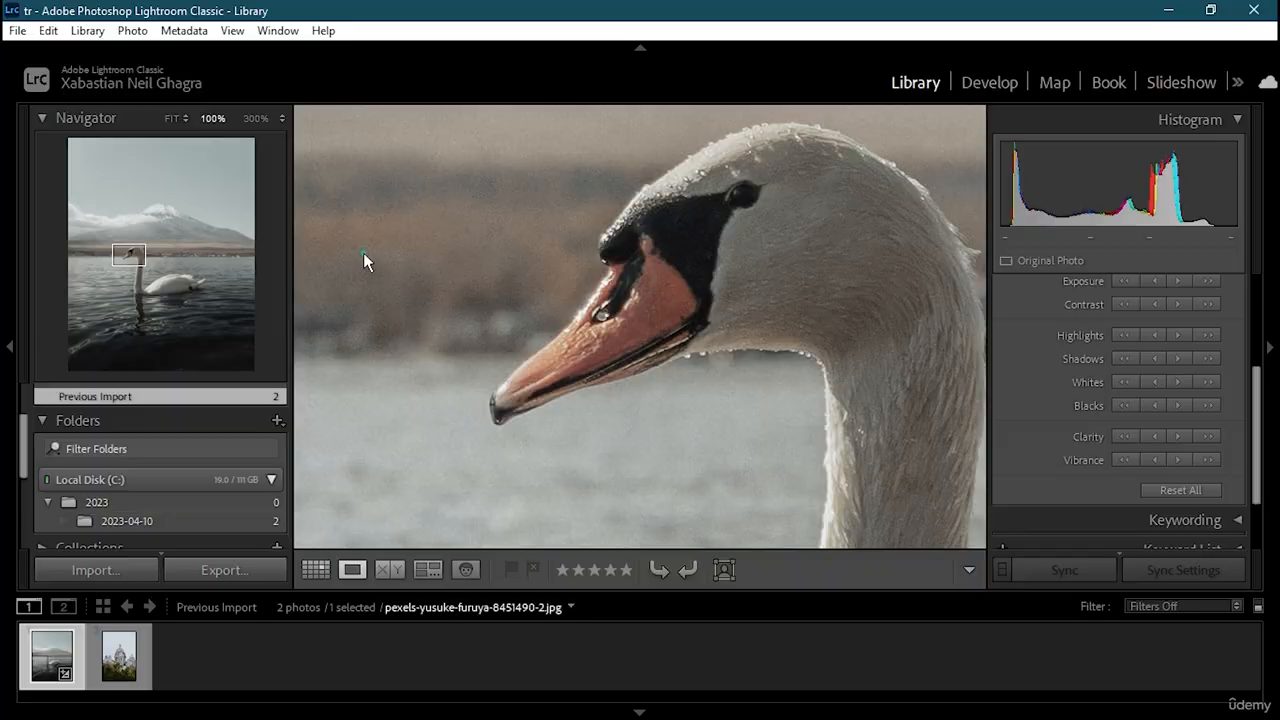
left_click(694, 370)
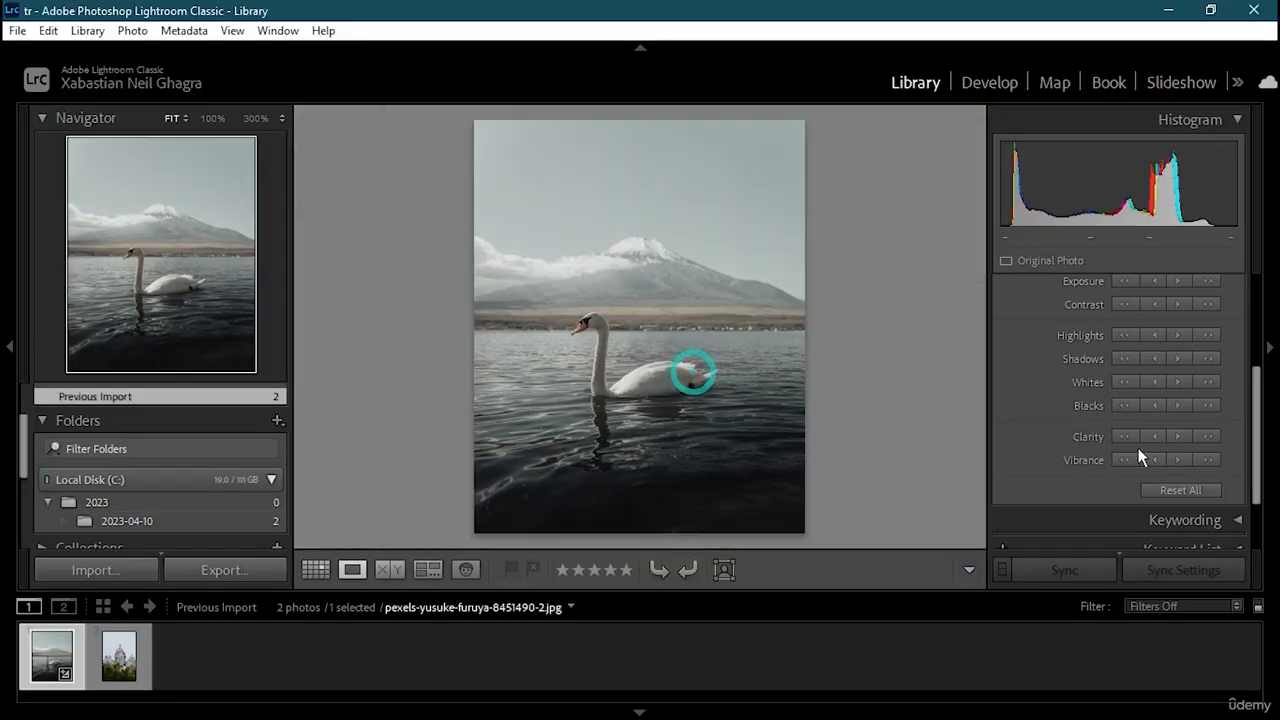
Step: Boost the swan photo's vibrance in repeated large increments and reset the vibrance to its default
left_click(1206, 461)
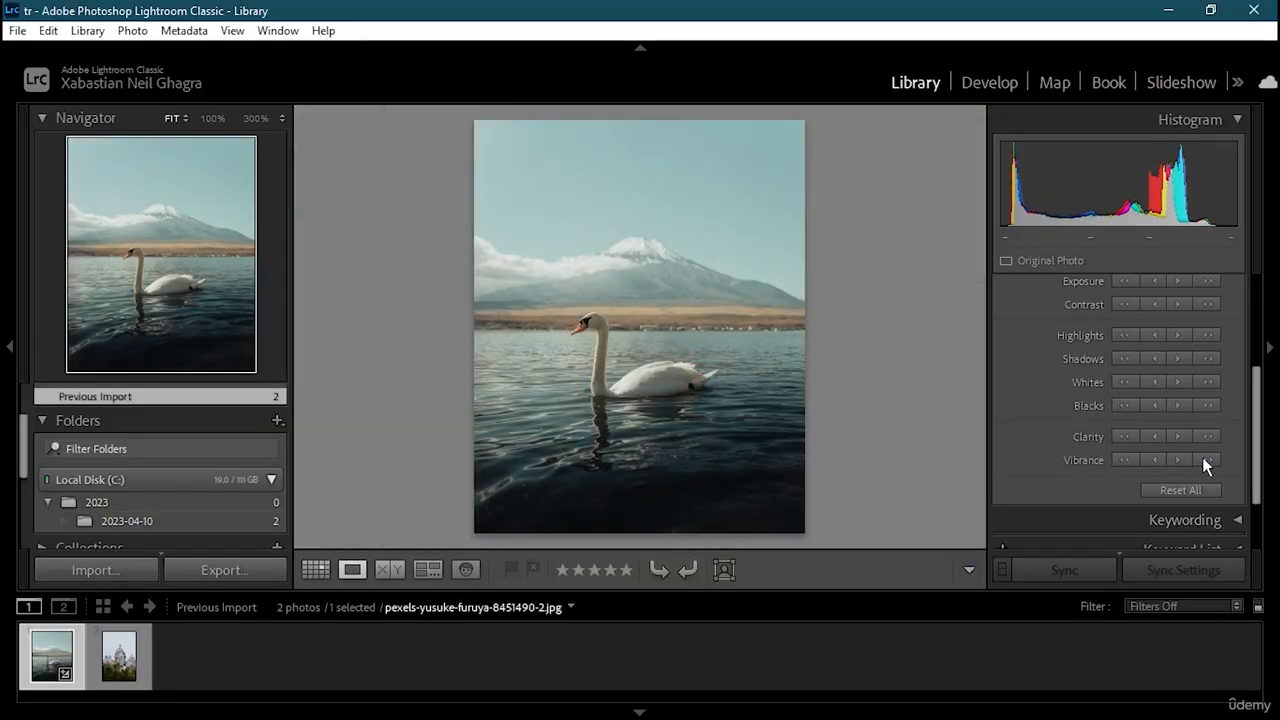
left_click(1204, 460)
left_click(1204, 460)
left_click(1204, 460)
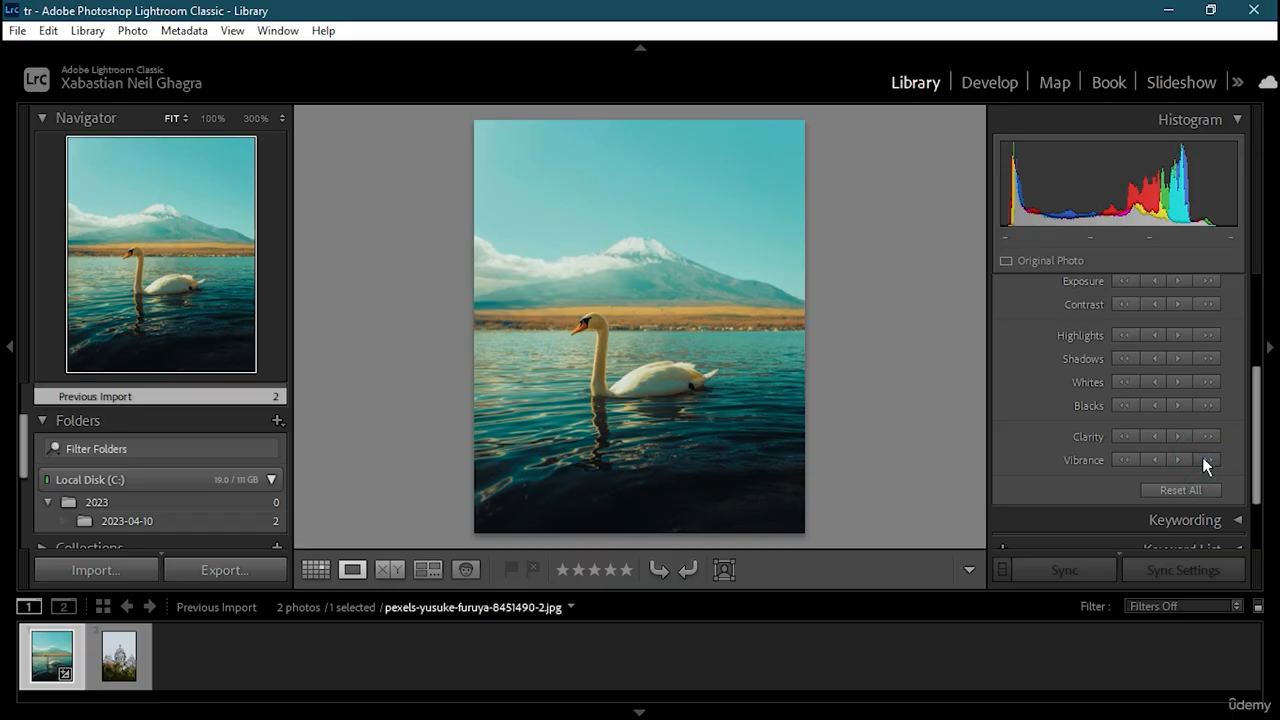
left_click(1204, 460)
left_click(1204, 460)
left_click(1157, 460)
left_click(1088, 462)
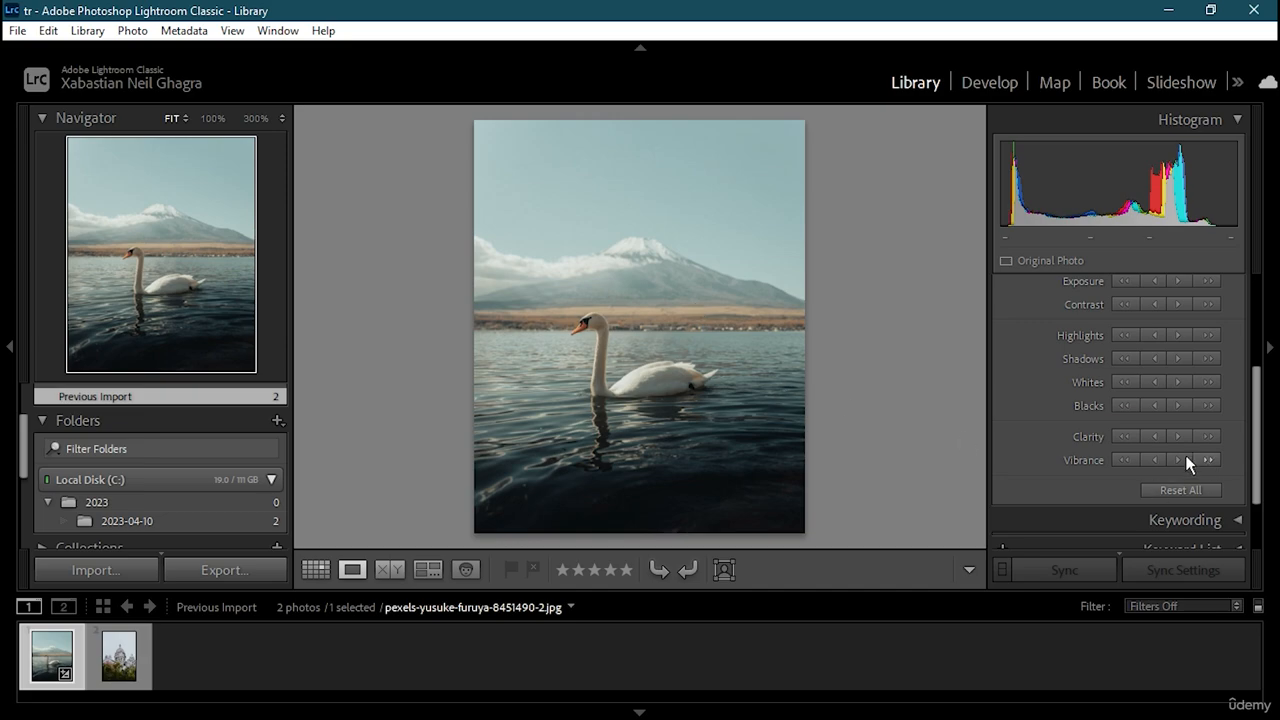
Step: Raise the swan photo's vibrance in repeated small increments and open the photo in the Develop module
left_click(1177, 457)
left_click(1178, 459)
left_click(1178, 459)
left_click(1179, 459)
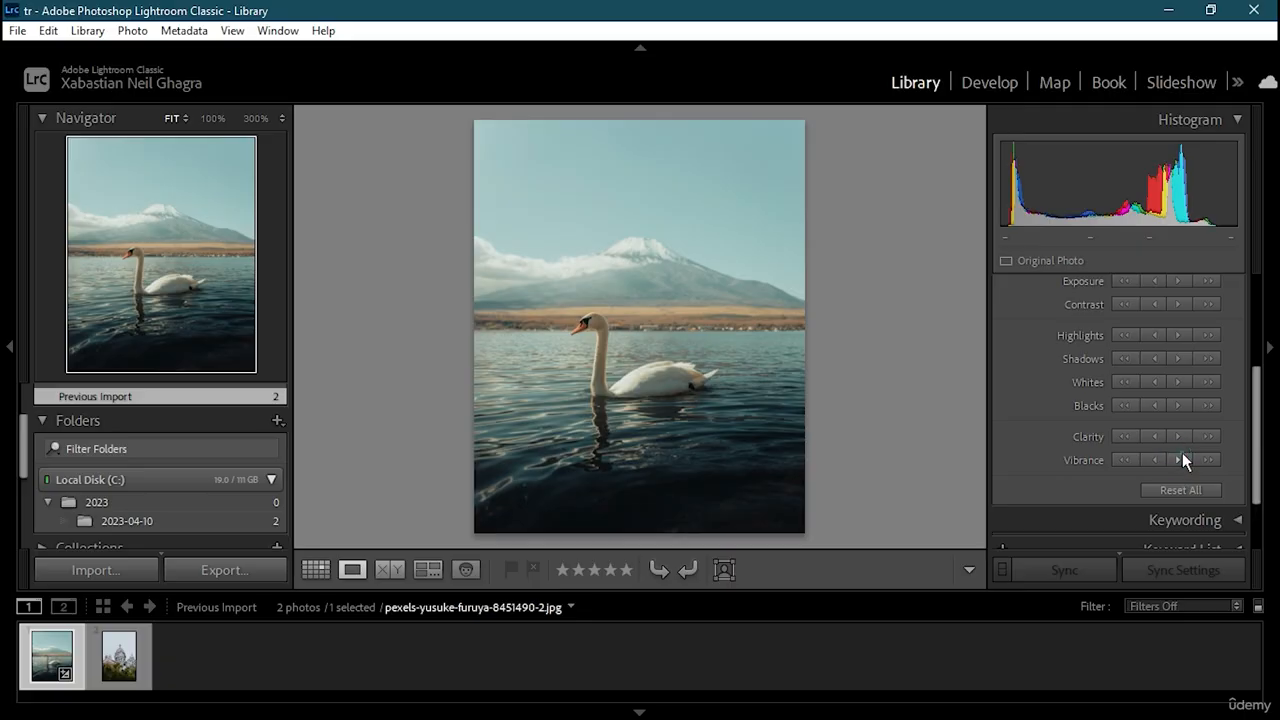
left_click(1183, 459)
left_click(1183, 459)
left_click(1180, 459)
left_click(1180, 459)
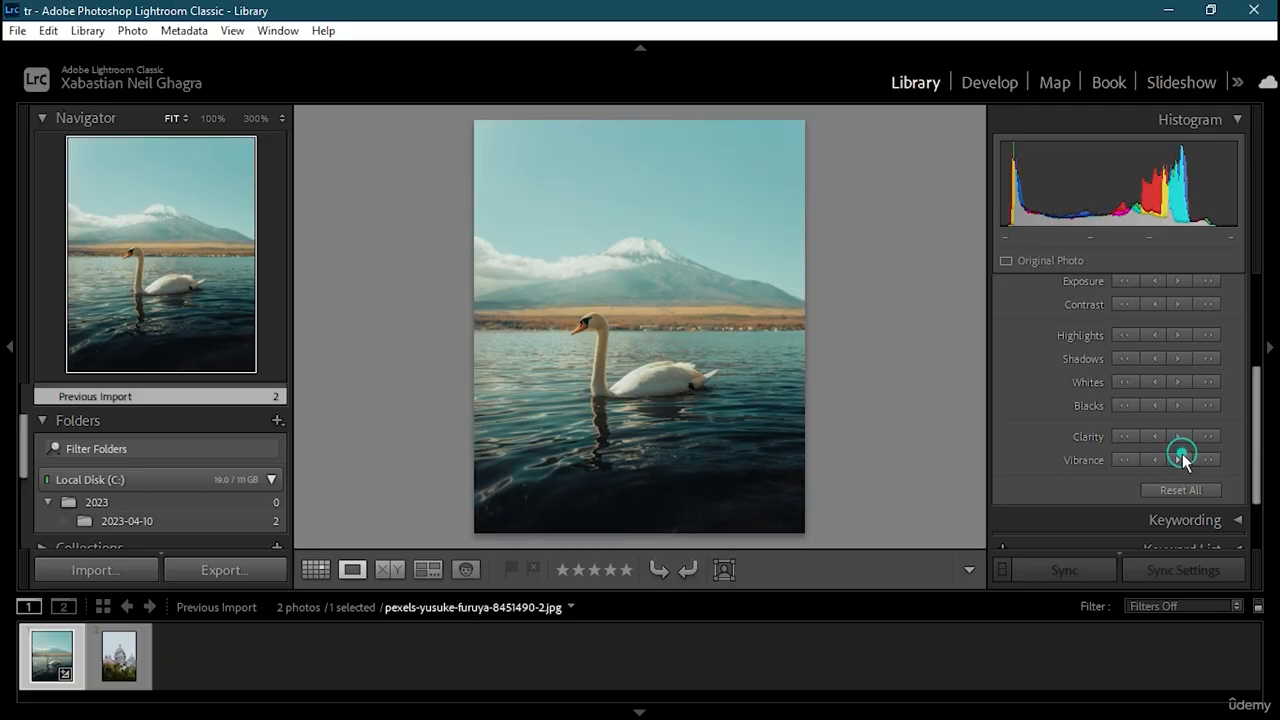
left_click(1180, 459)
left_click(990, 83)
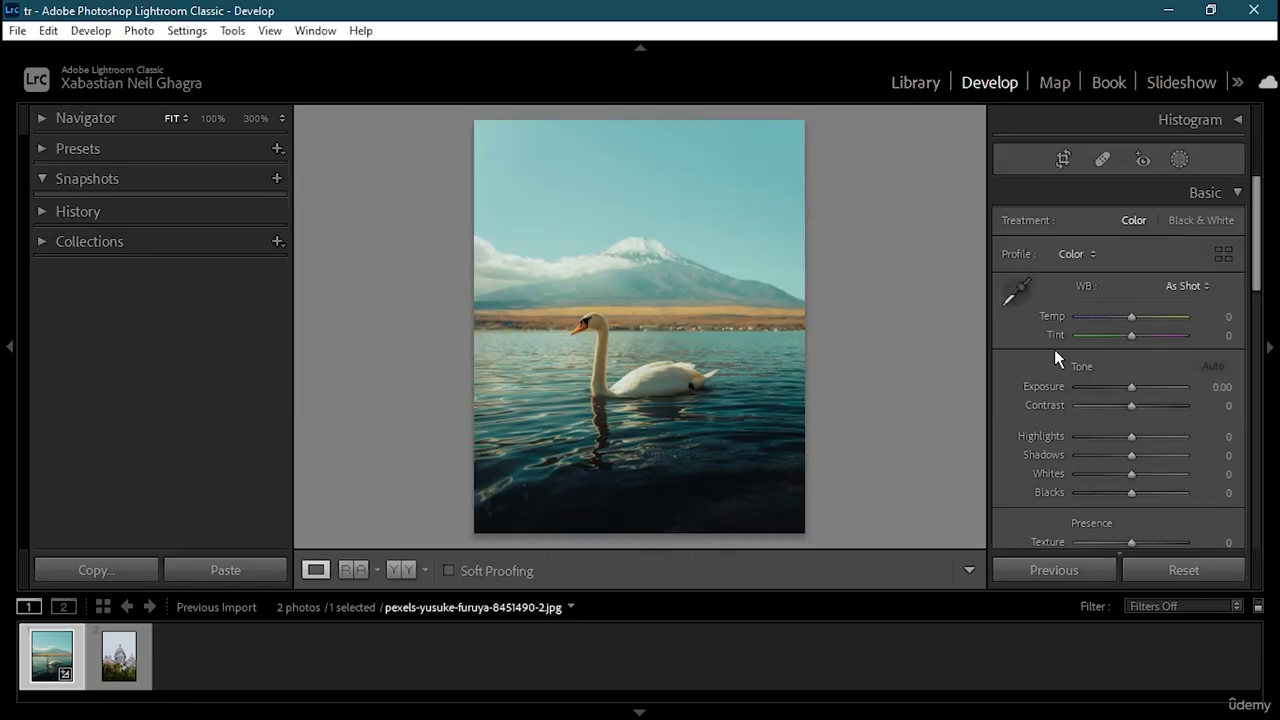
Step: Set the swan photo's vibrance to +40
scroll(1062, 416, "down", 2)
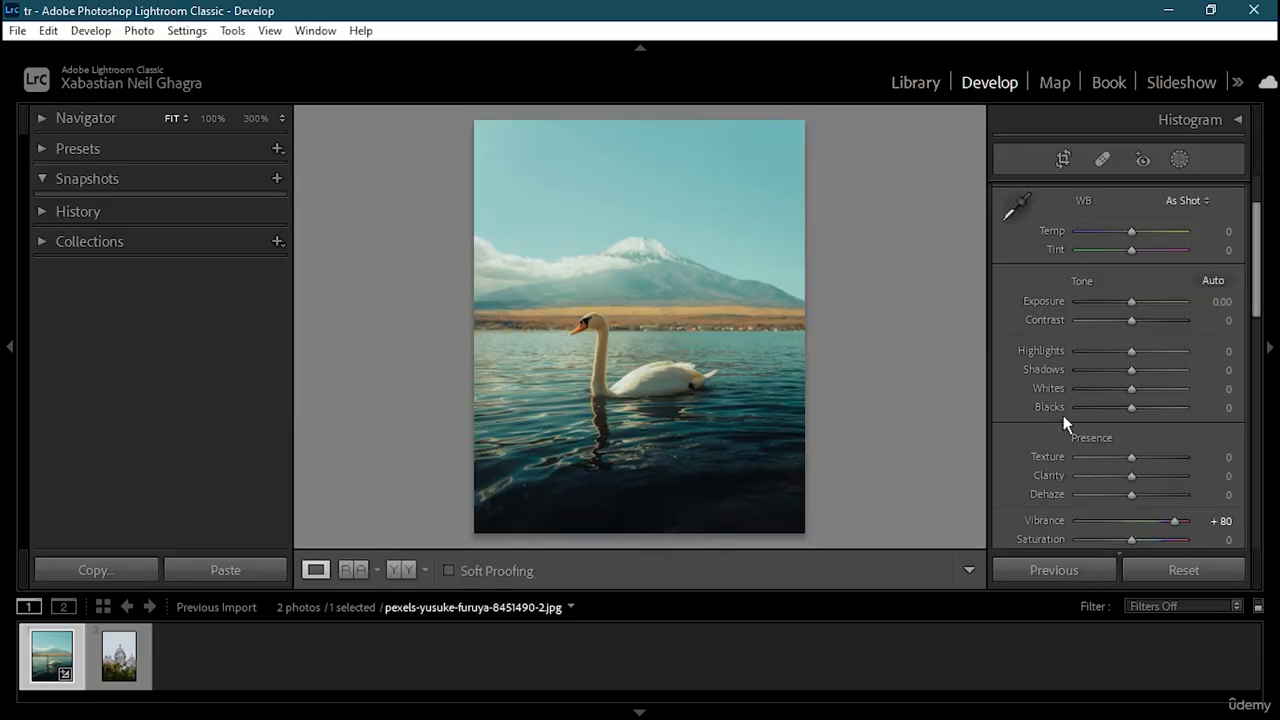
scroll(1063, 415, "down", 2)
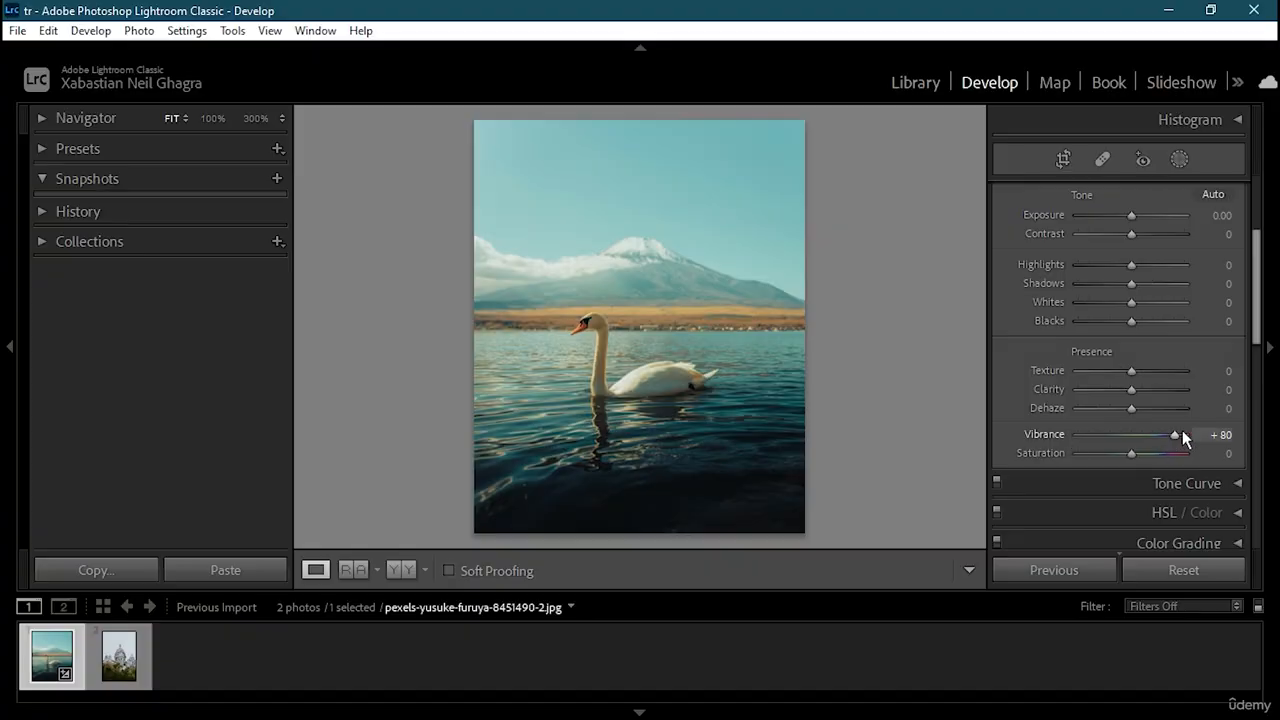
left_click(1223, 434)
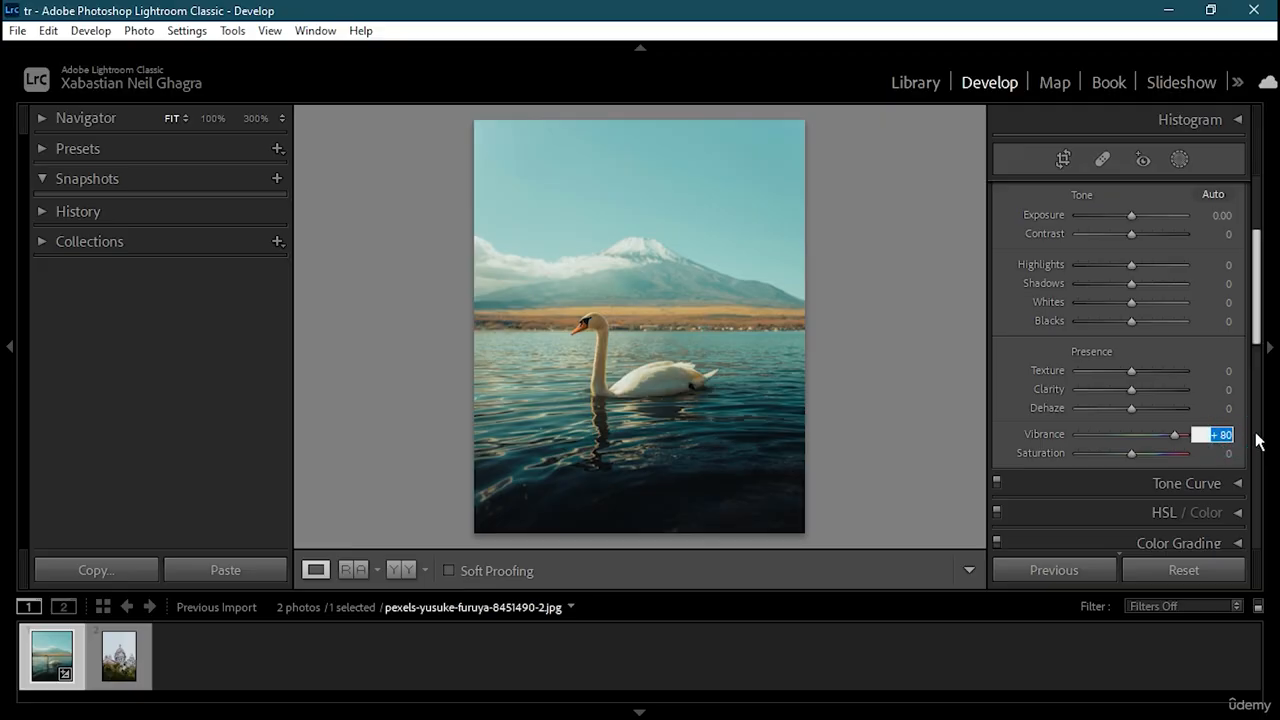
key("BackSpace")
type("40")
key("Return")
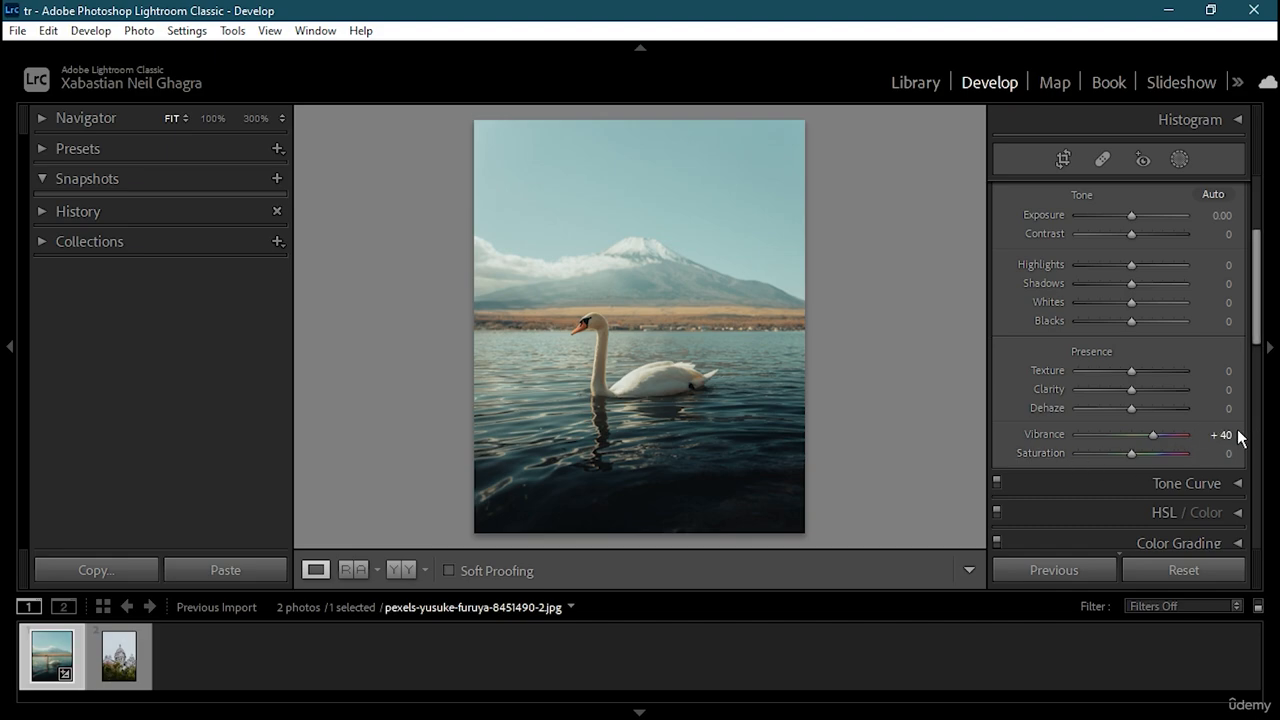
Step: Set the swan photo's vibrance to -40
left_click(1232, 434)
key("BackSpace")
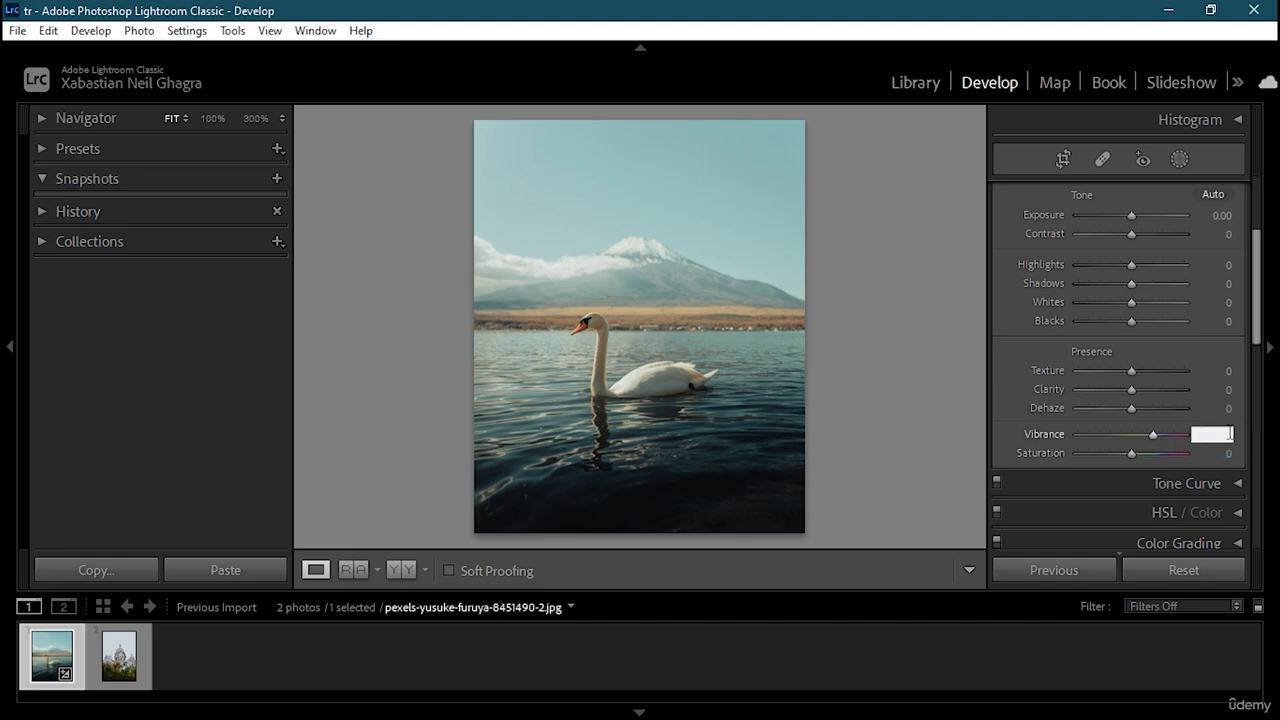
type("-40")
key("Return")
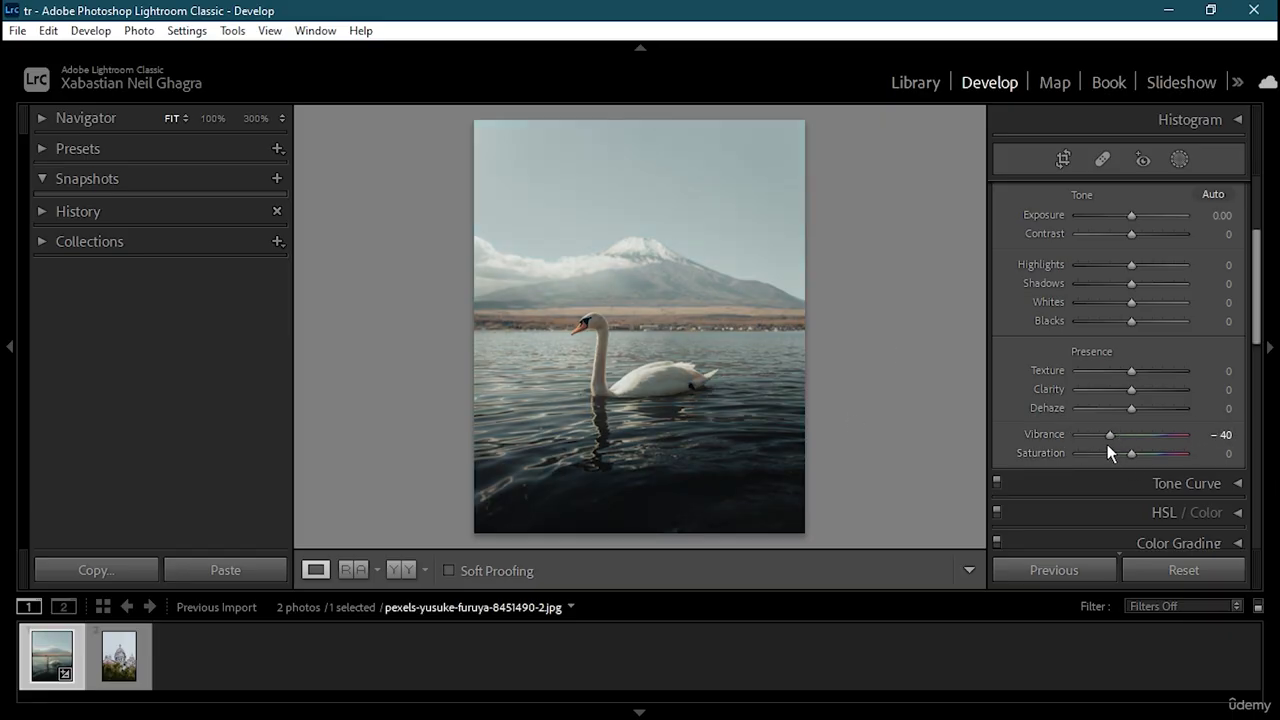
Step: Lower the vibrance to -100 and check the swan's beak at 100% zoom before returning to the fitted view
left_click_drag(1107, 438, 935, 453)
left_click(574, 325)
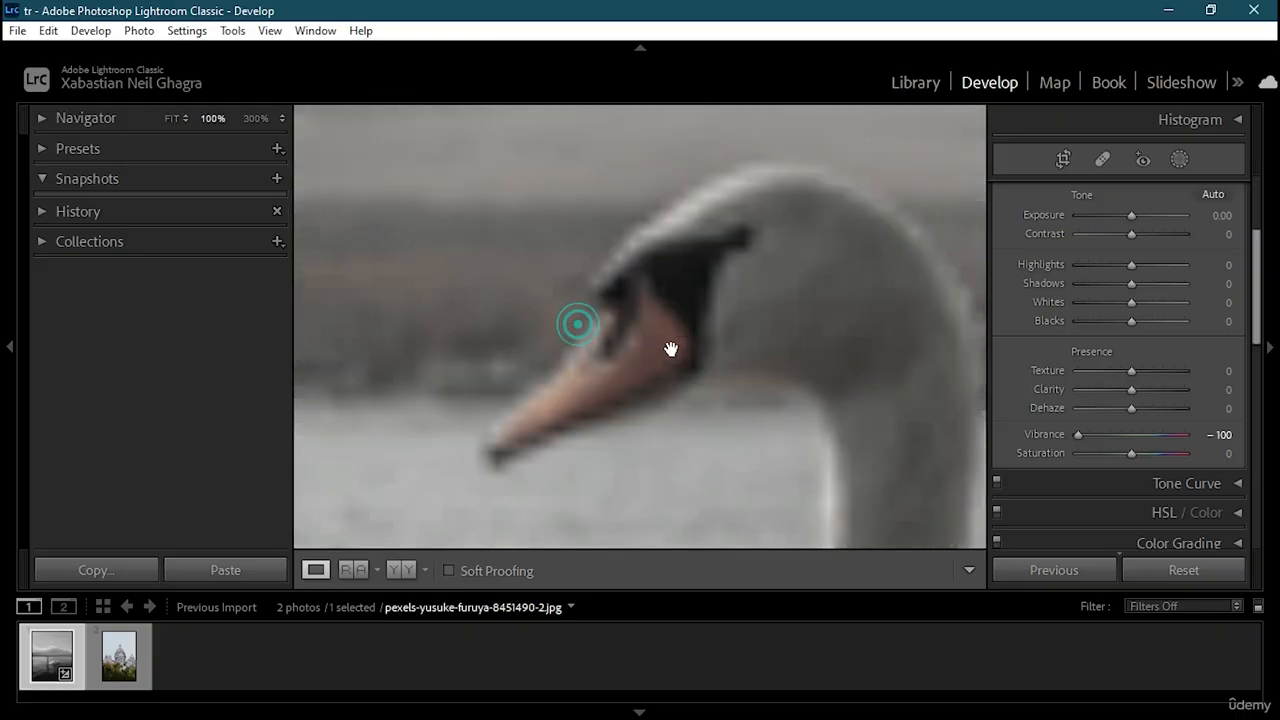
left_click(690, 414)
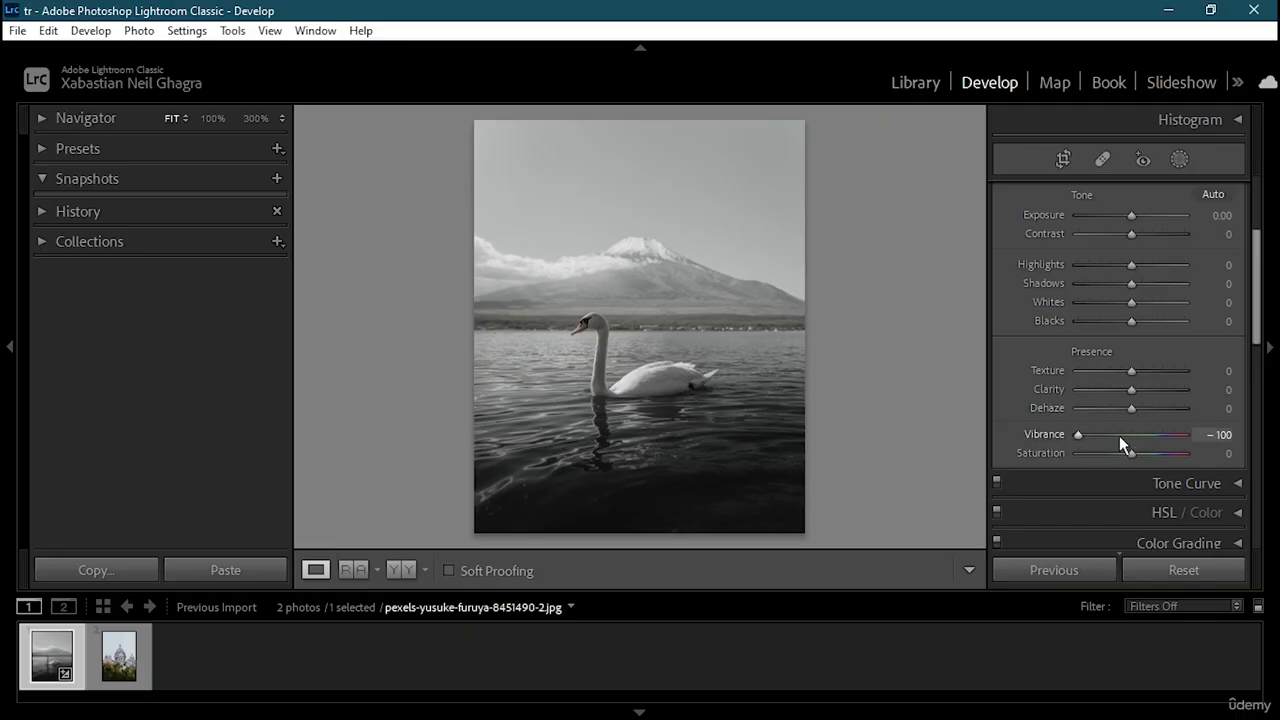
Step: Raise the vibrance to +23 and reset it to 0, and raise the saturation to +100, checking the swan's head at 100% zoom
left_click_drag(1119, 436, 1143, 431)
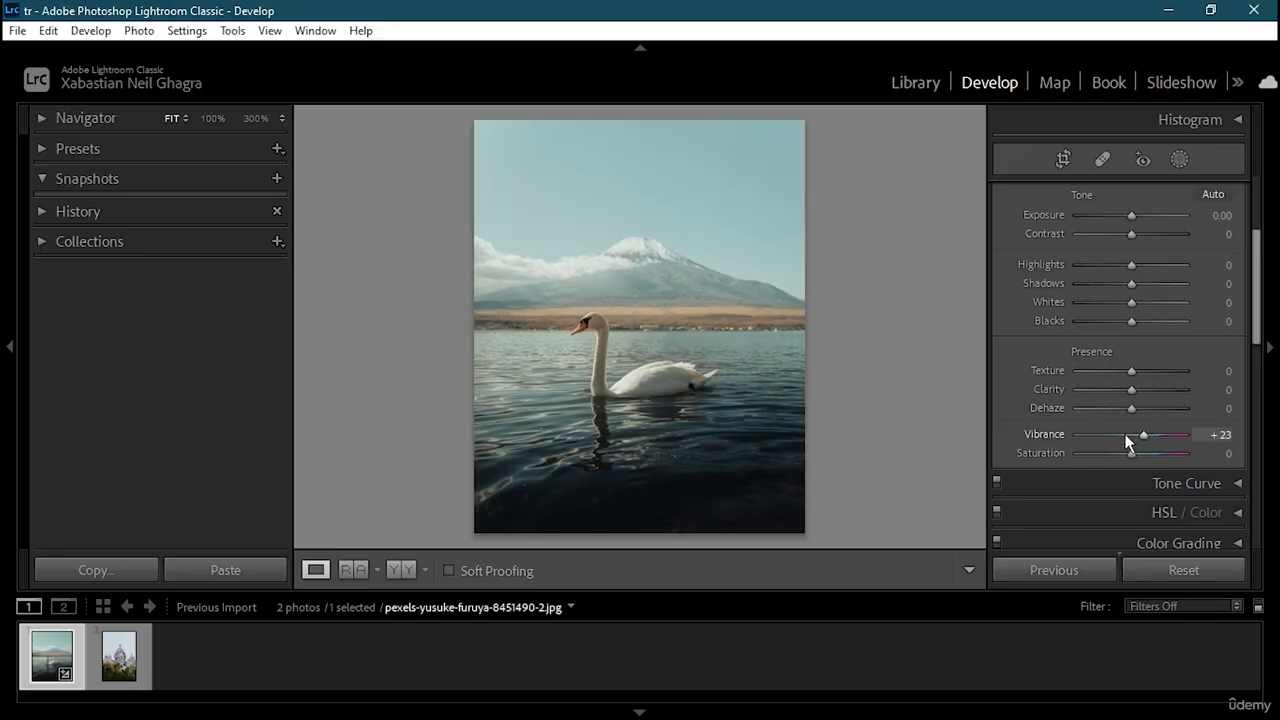
double_click(1125, 434)
left_click_drag(1134, 453, 1165, 455)
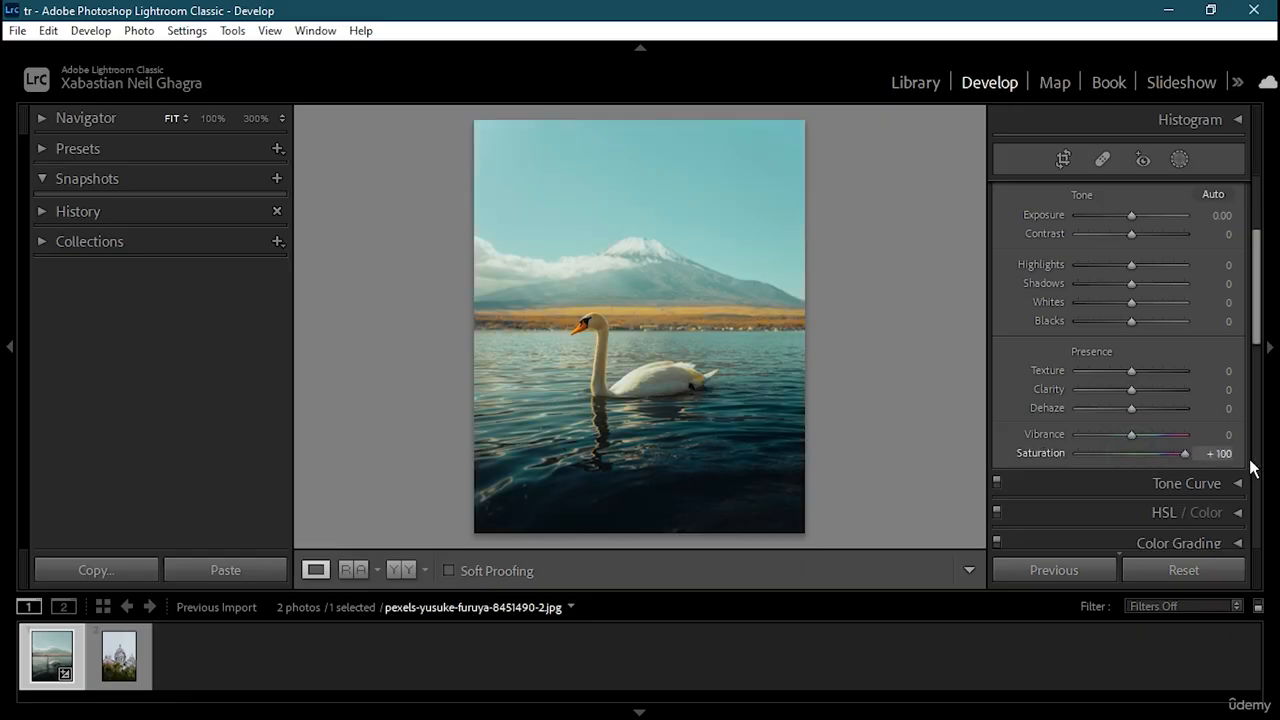
left_click(587, 321)
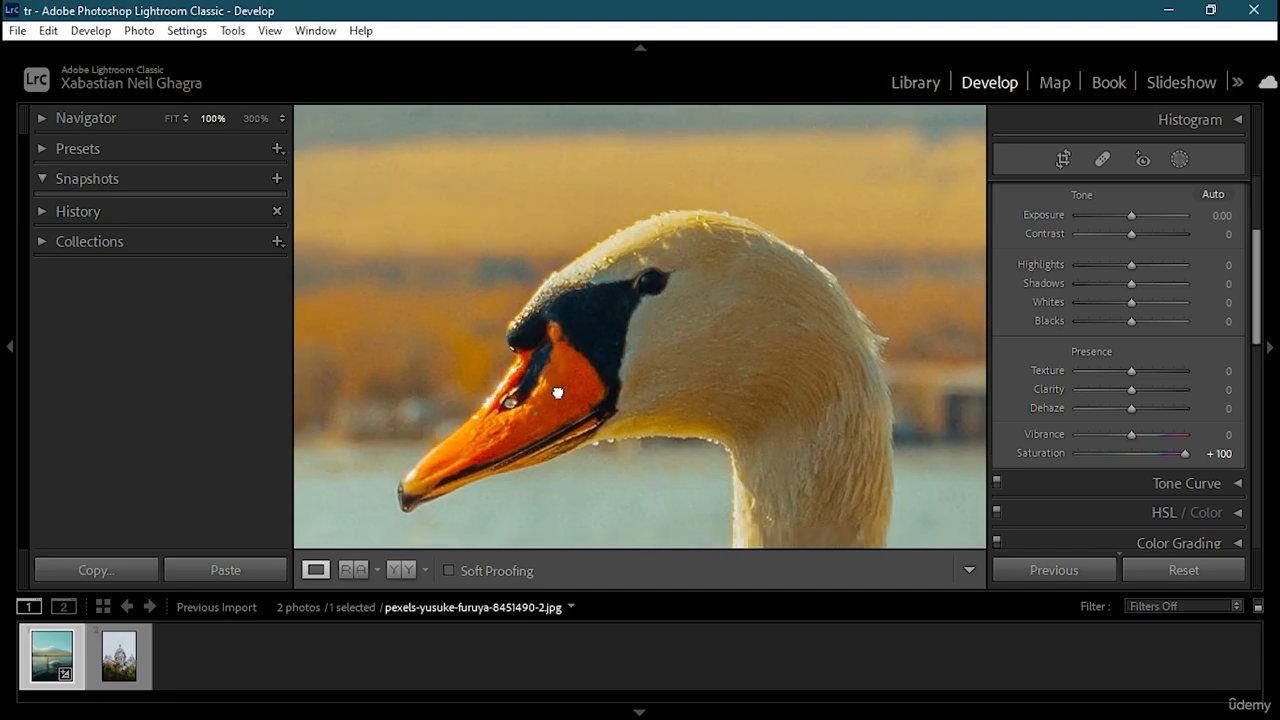
Step: Compare the swan's head at 100% zoom with saturation at -100, and with vibrance at -100 and saturation at -2
left_click_drag(1127, 444, 1060, 475)
left_click(783, 420)
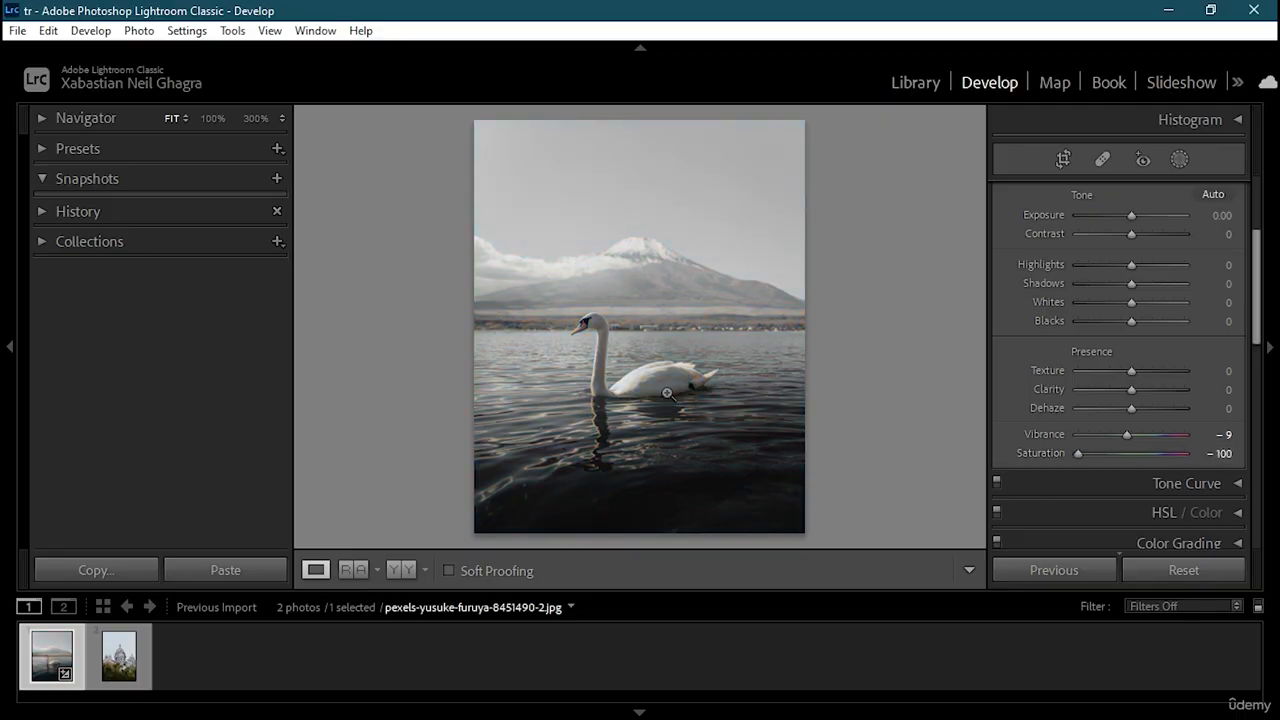
left_click(604, 318)
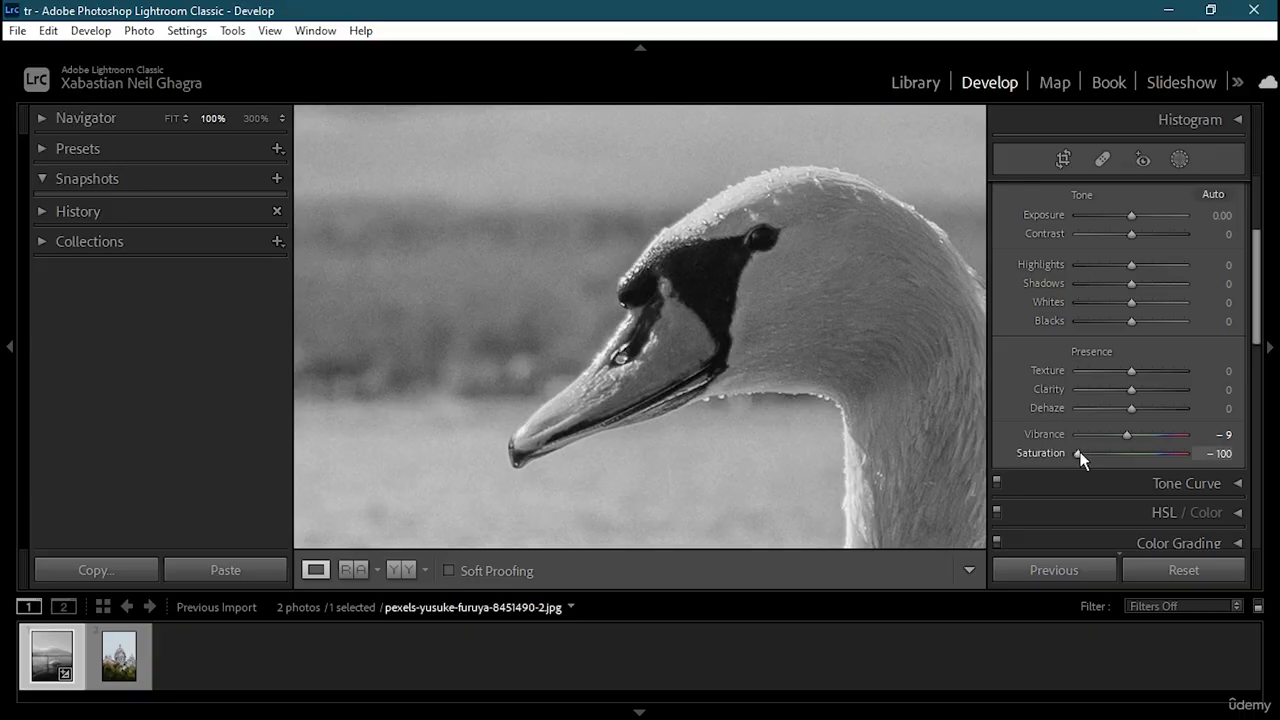
mouse_move(1078, 453)
left_mouse_down()
mouse_move(1126, 457)
mouse_move(1078, 436)
left_mouse_up()
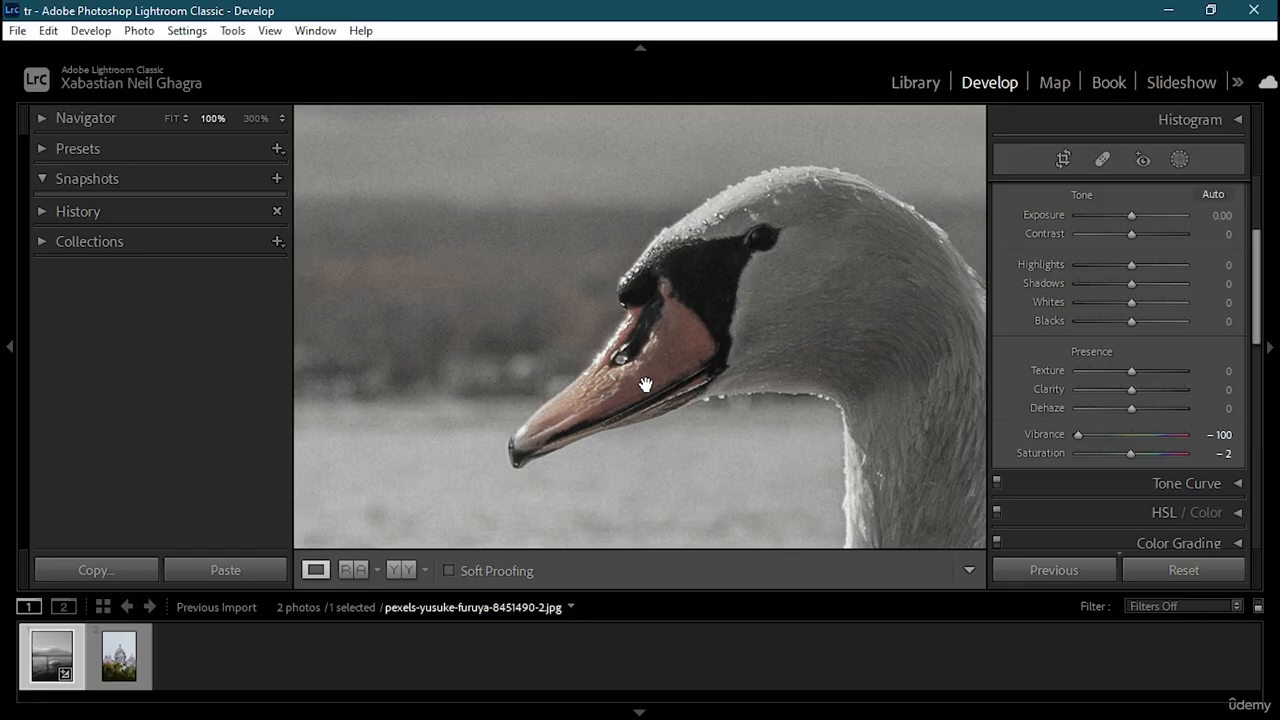
Step: Examine the remaining color in the beak, the shoreline and the water around the swan's neck at 100% zoom, ending in the fitted view
left_click_drag(651, 357, 610, 510)
left_click_drag(811, 135, 850, 110)
left_click_drag(740, 447, 870, 126)
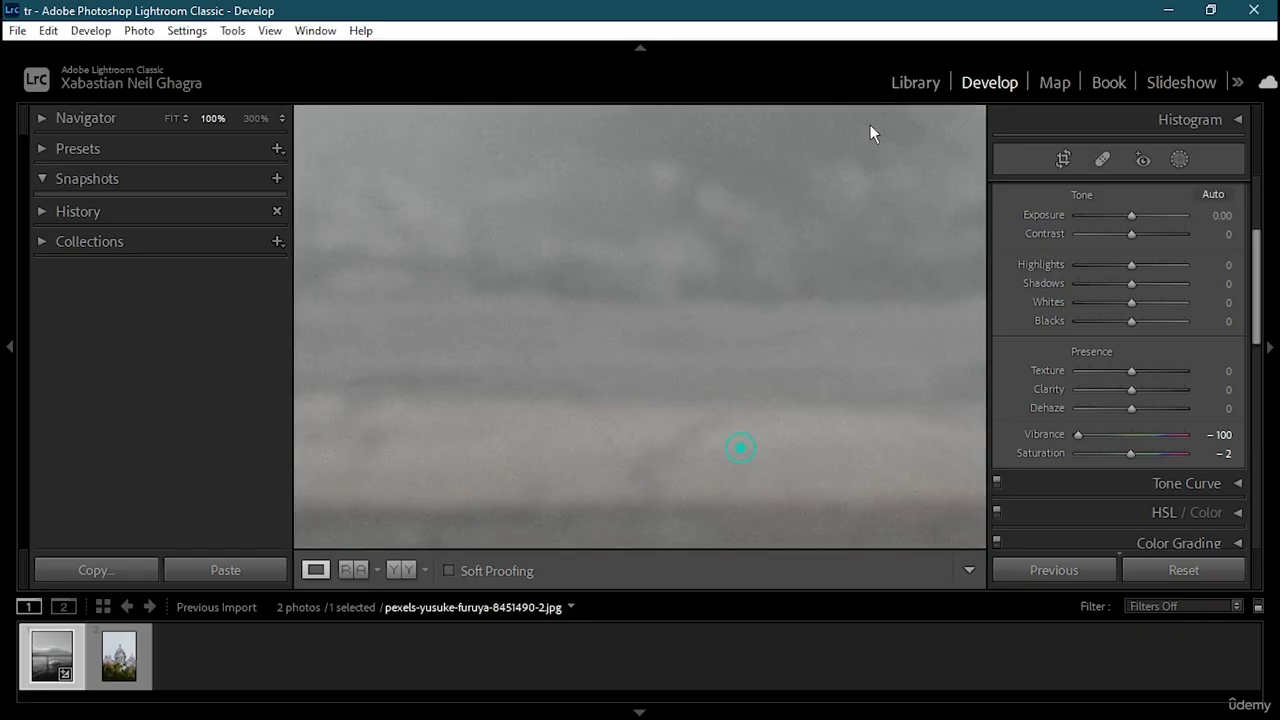
left_click_drag(657, 449, 751, 226)
left_click_drag(640, 429, 746, 280)
left_click_drag(667, 408, 584, 347)
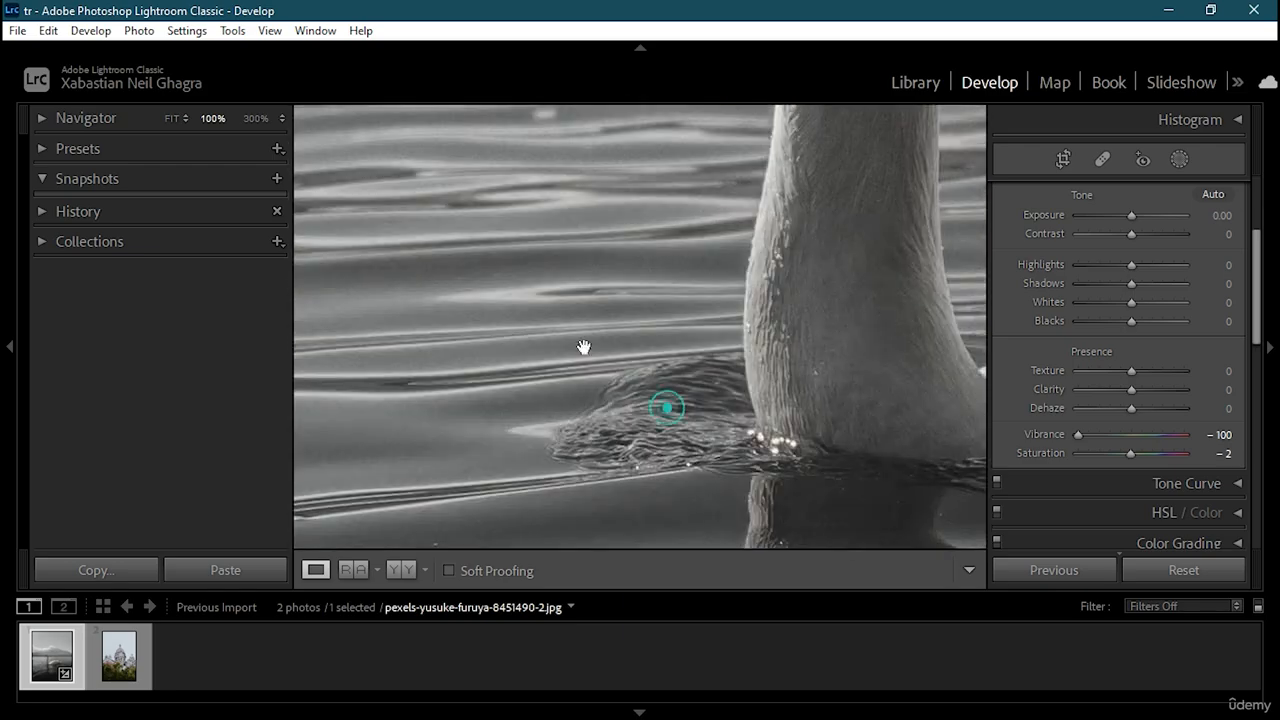
left_click_drag(543, 409, 646, 309)
left_click_drag(710, 172, 662, 440)
left_click_drag(651, 186, 680, 386)
left_click_drag(697, 191, 692, 372)
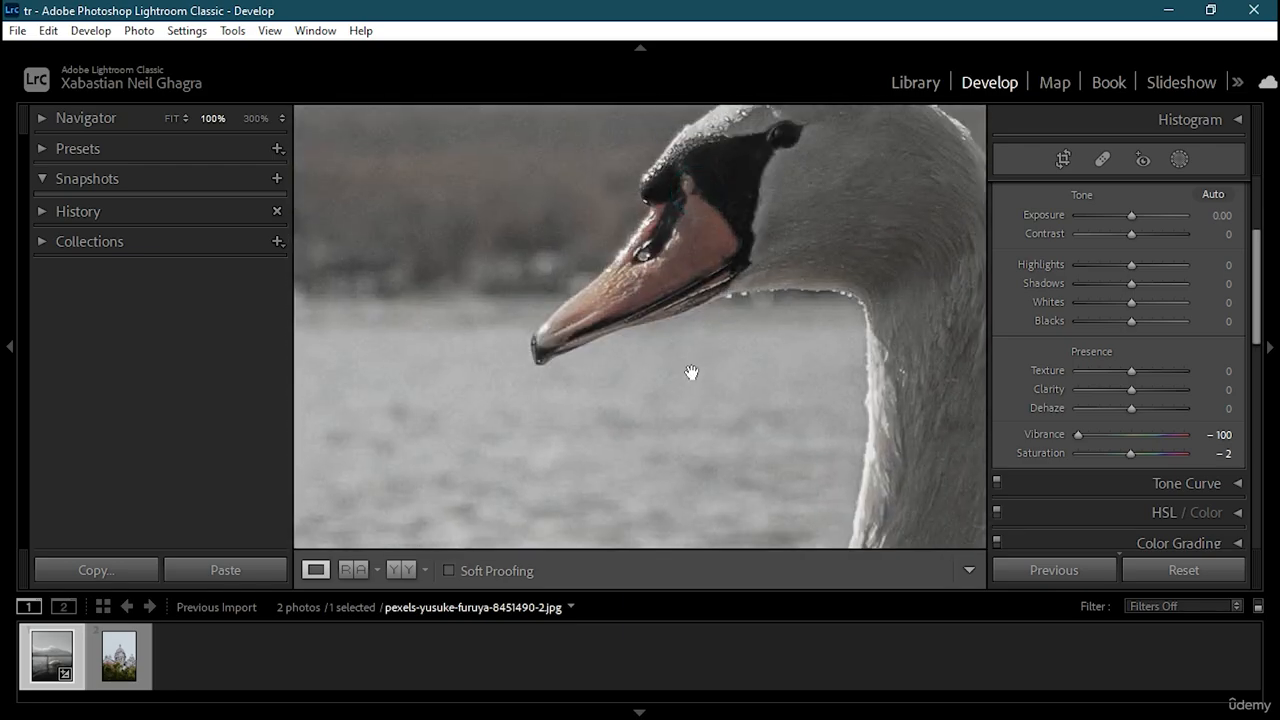
left_click(851, 429)
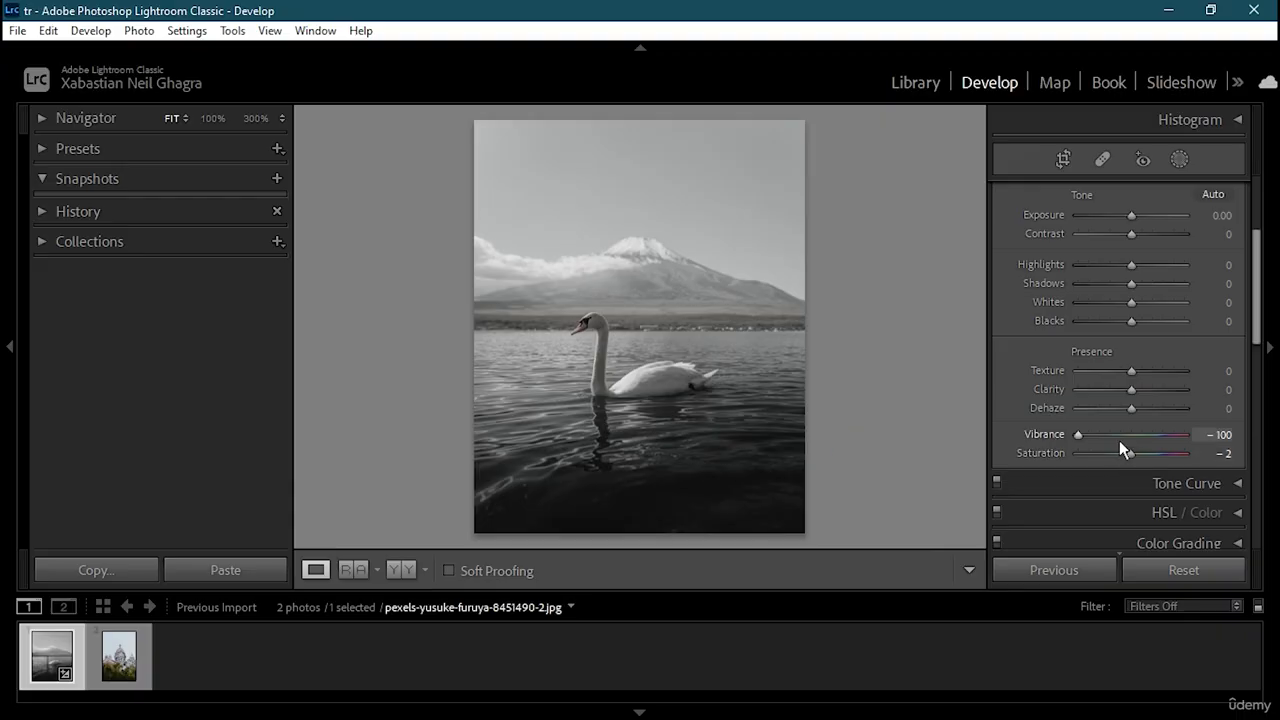
Step: Raise the vibrance to +82 and inspect the swan's reflection in the water at 100% zoom, ending in the fitted view
left_click(1129, 434)
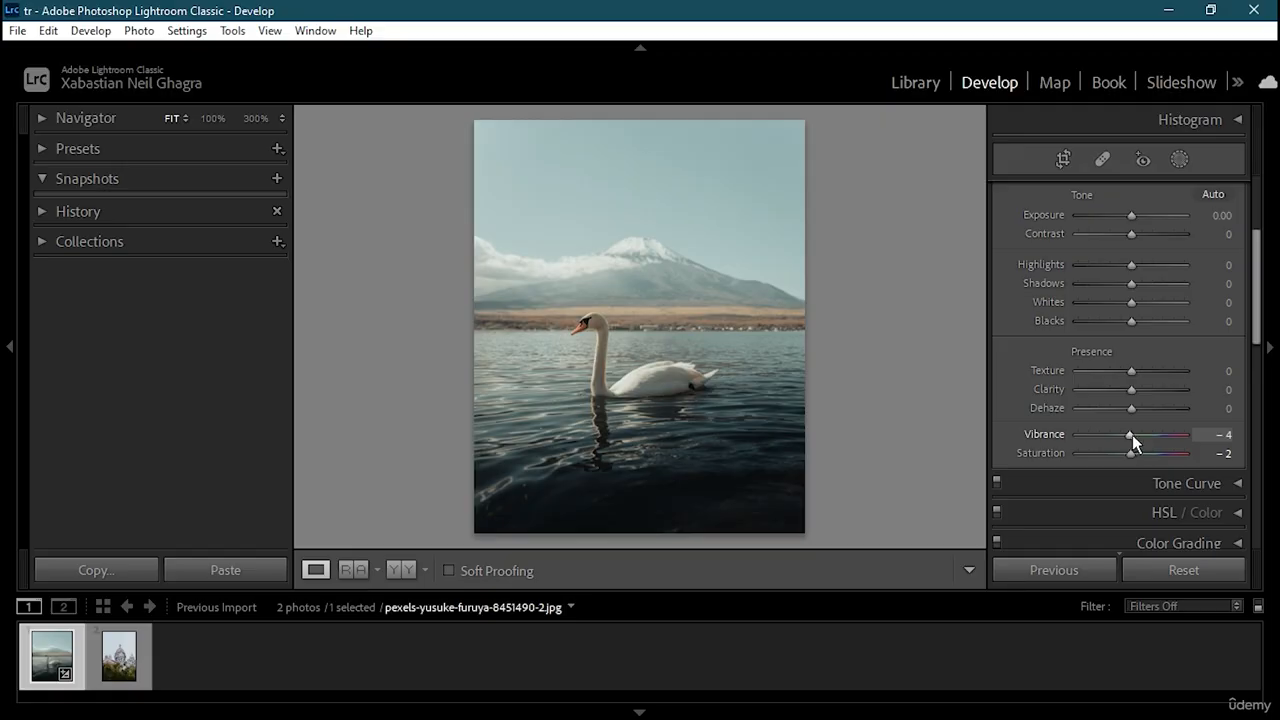
left_click_drag(1137, 435, 1177, 441)
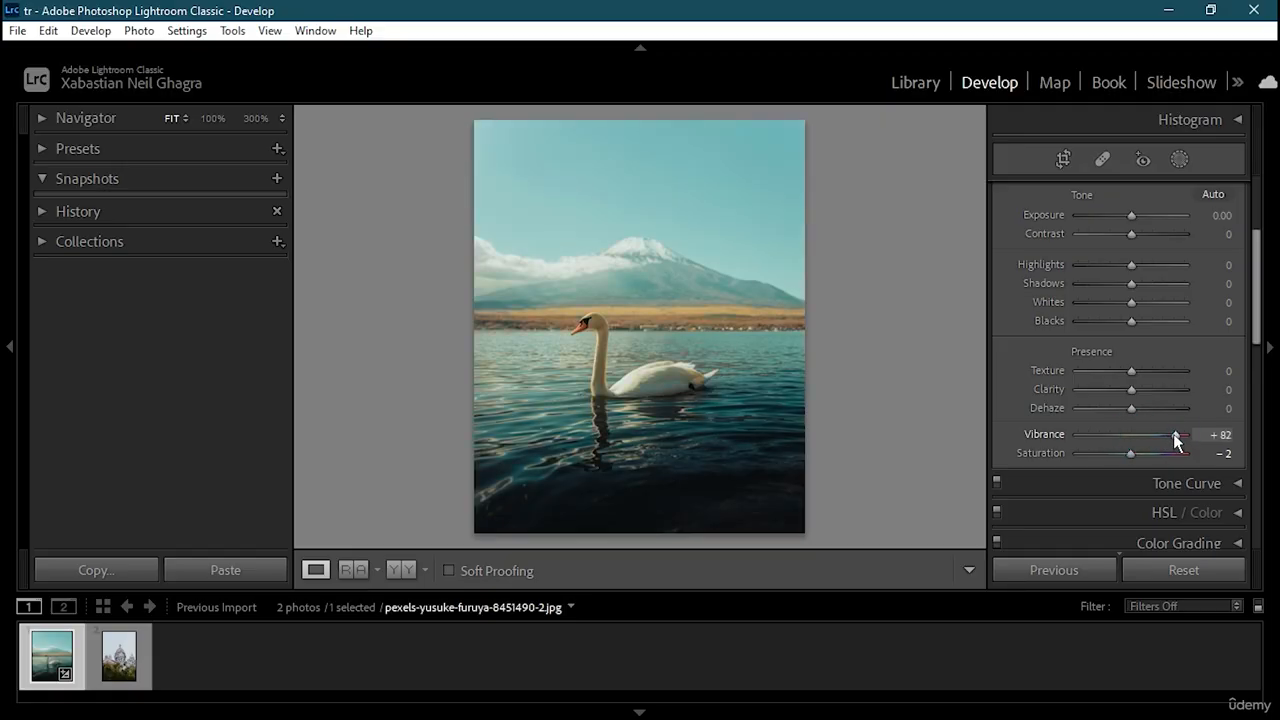
left_click(614, 449)
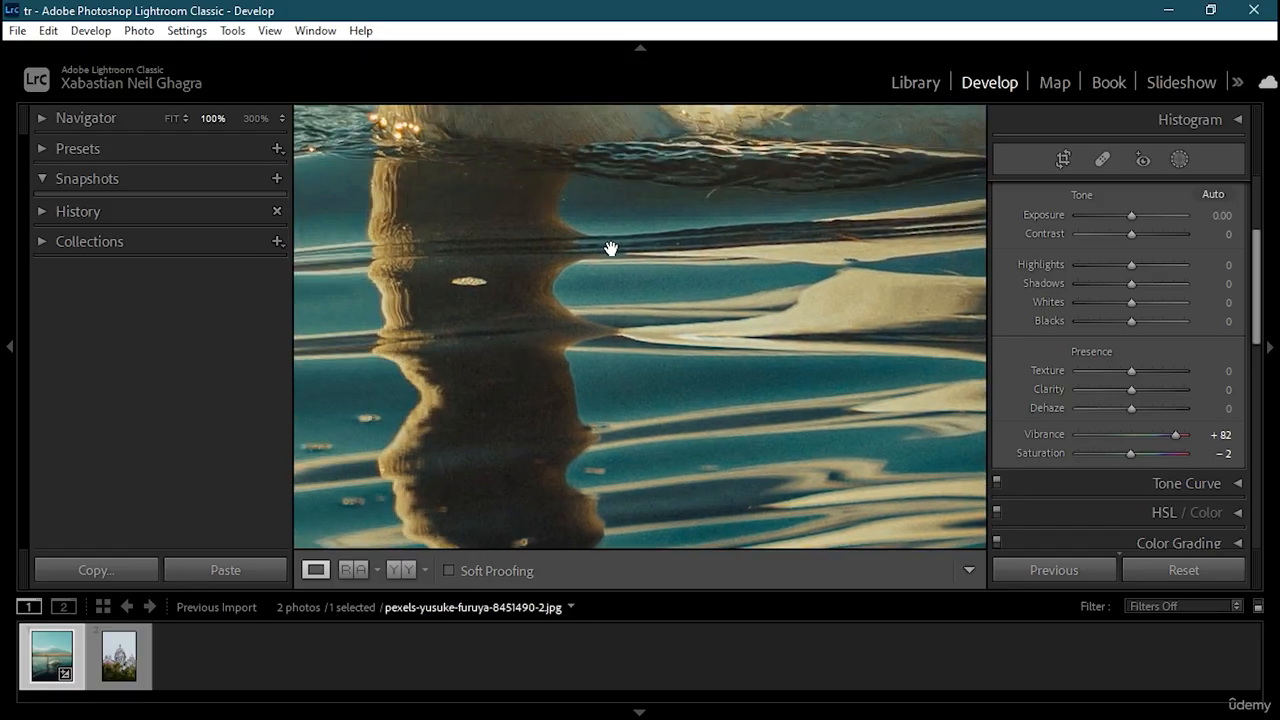
left_click_drag(610, 248, 814, 417)
left_click(811, 271)
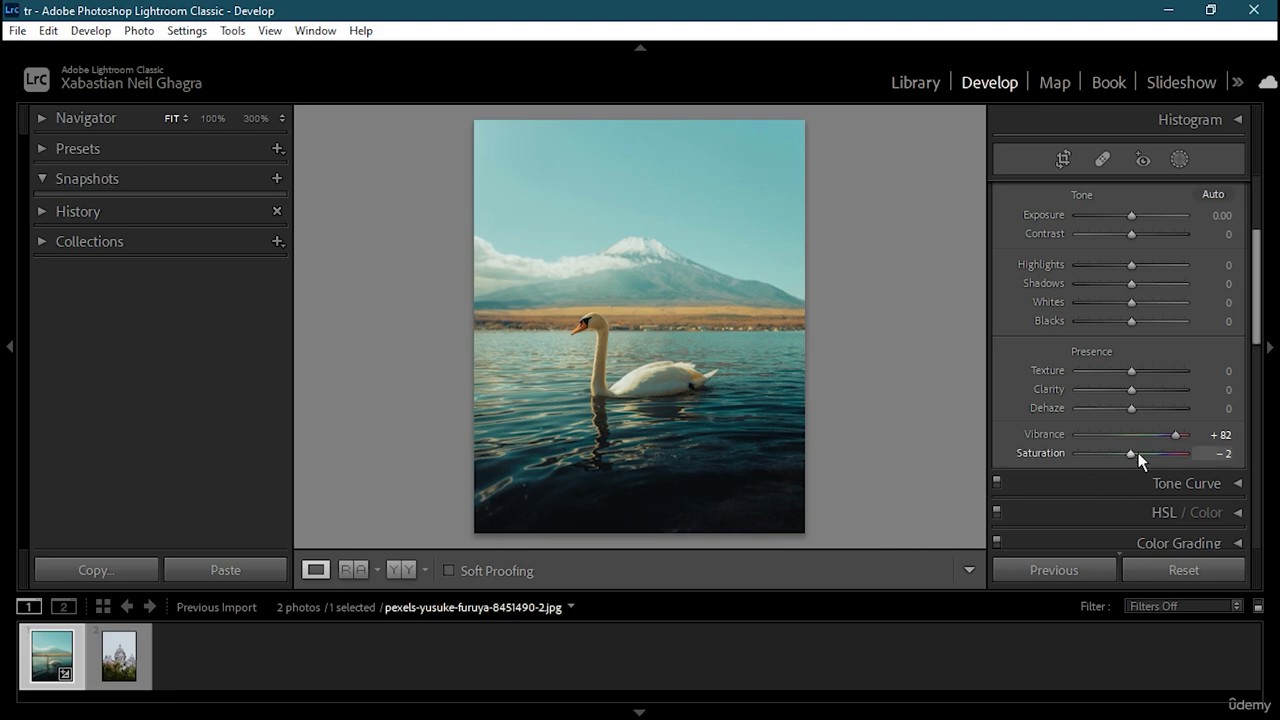
Step: Raise the saturation to +12 and inspect the swan's neck and head at 100% zoom
left_click_drag(1131, 455, 1138, 453)
left_click(597, 378)
left_click_drag(511, 331, 625, 470)
left_click_drag(846, 206, 746, 440)
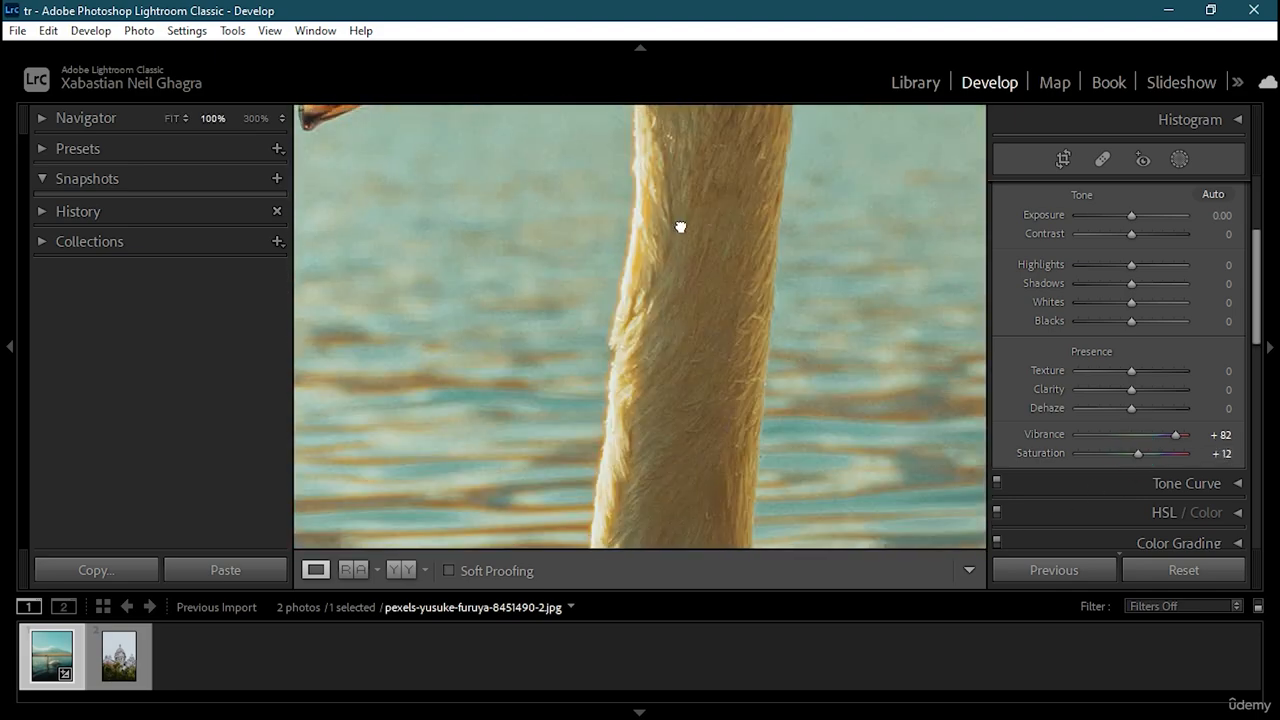
left_click_drag(680, 227, 777, 323)
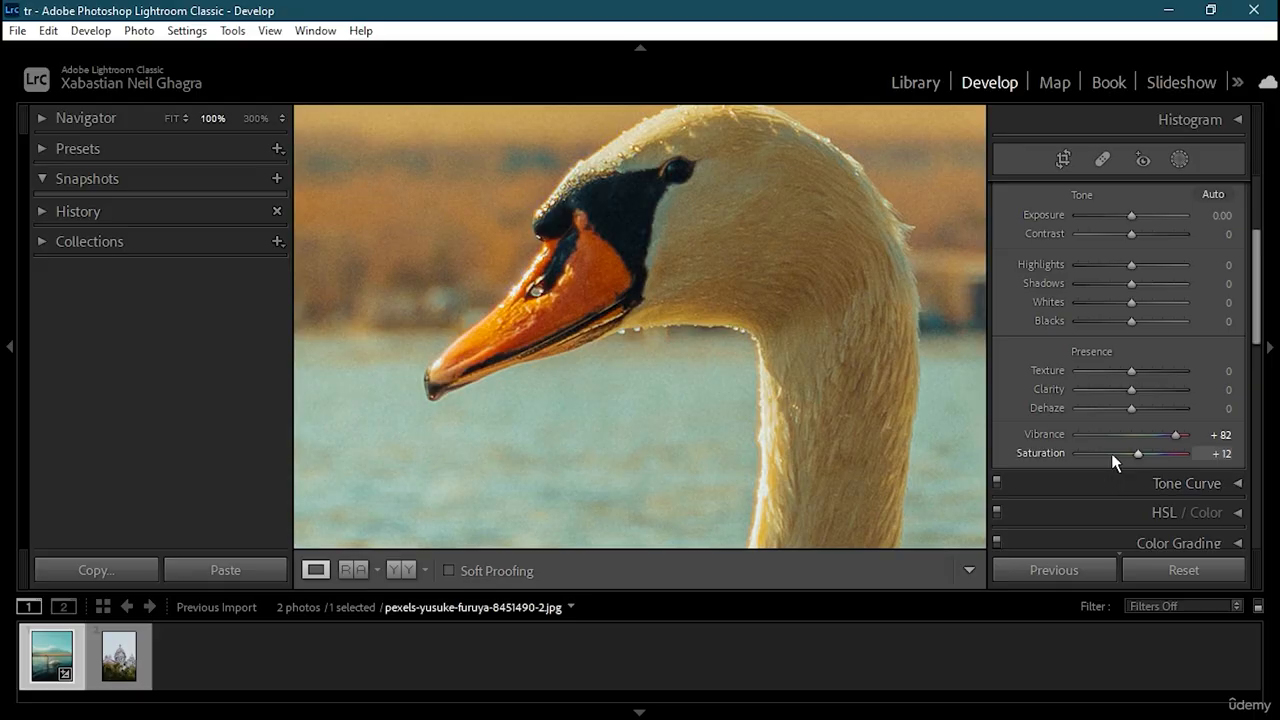
Step: Lower the saturation to -37 and check the effect on the whole photo in the fitted view
left_click(1112, 455)
left_click(771, 328)
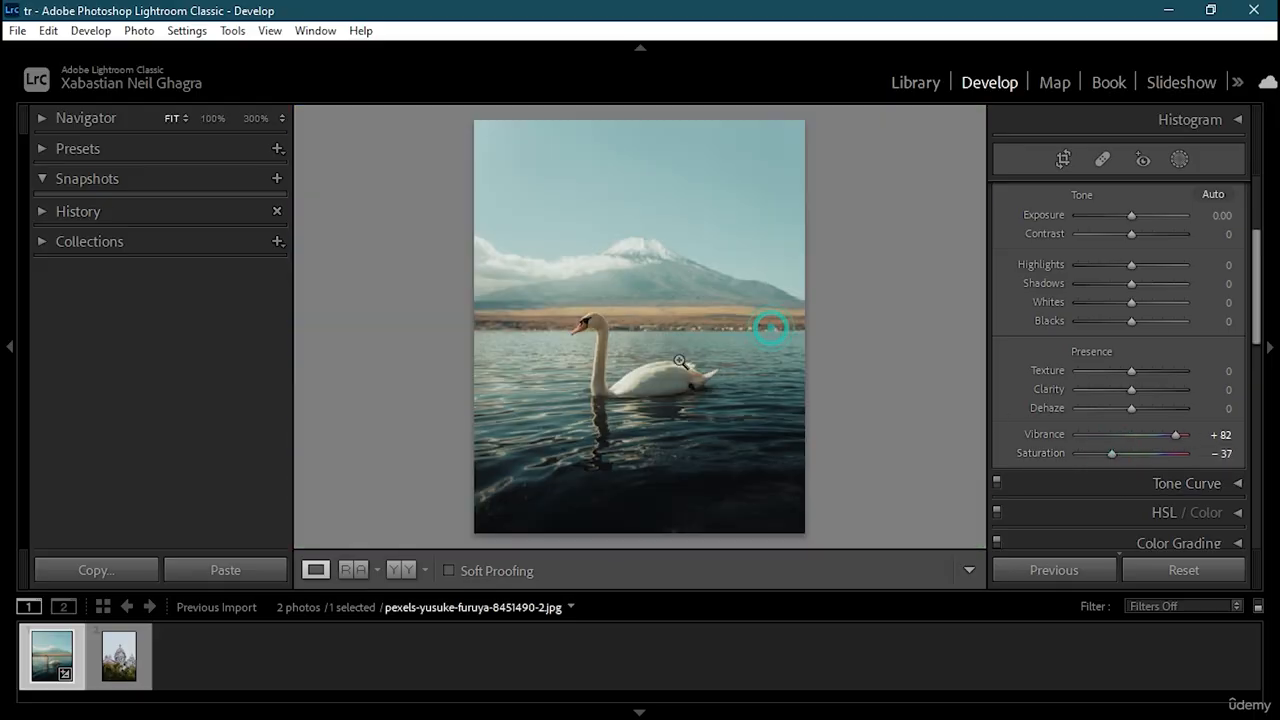
left_click(666, 345)
left_click(663, 343)
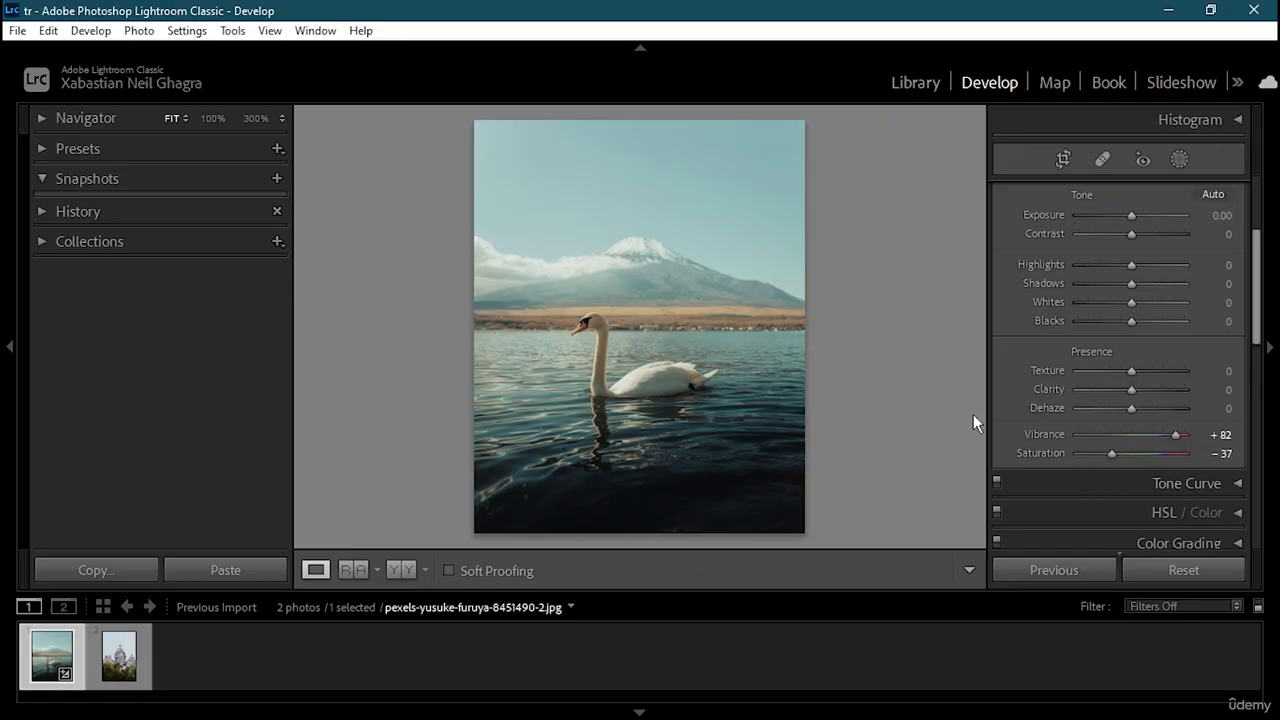
Step: Set the vibrance to +2 and the saturation to +98, and check the result on the photo
scroll(1030, 407, "up", 3)
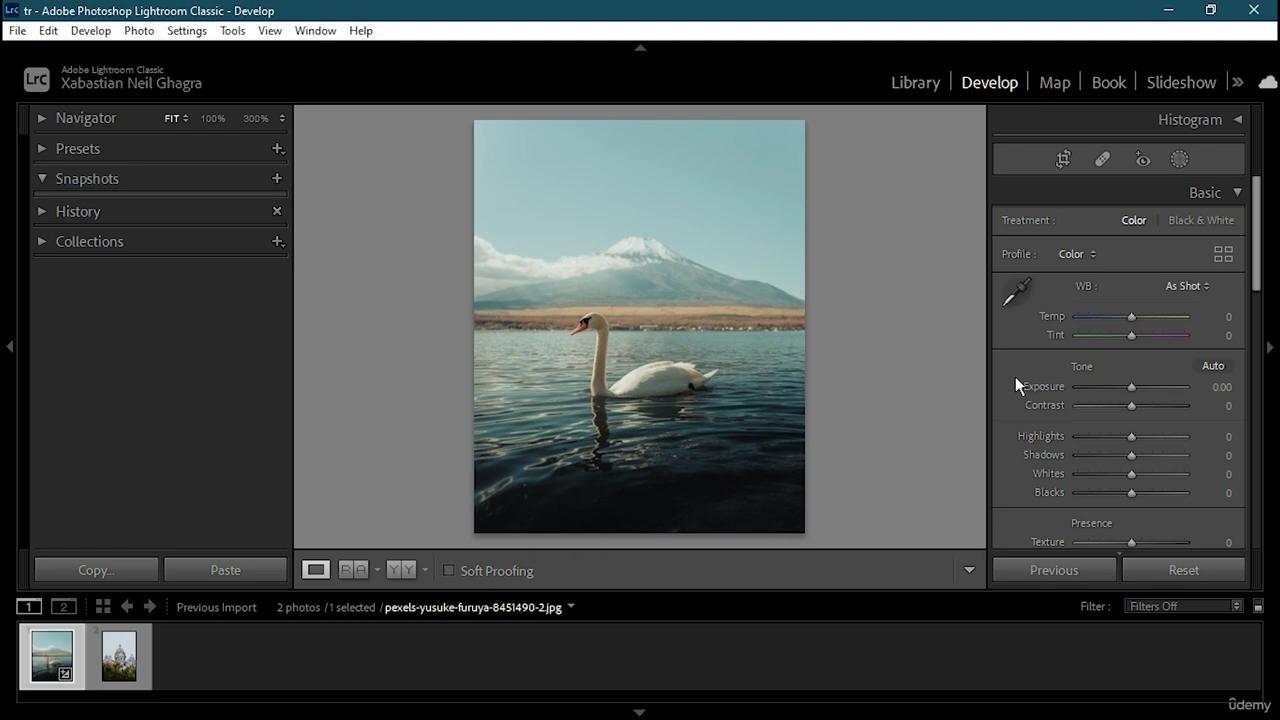
scroll(1102, 341, "down", 5)
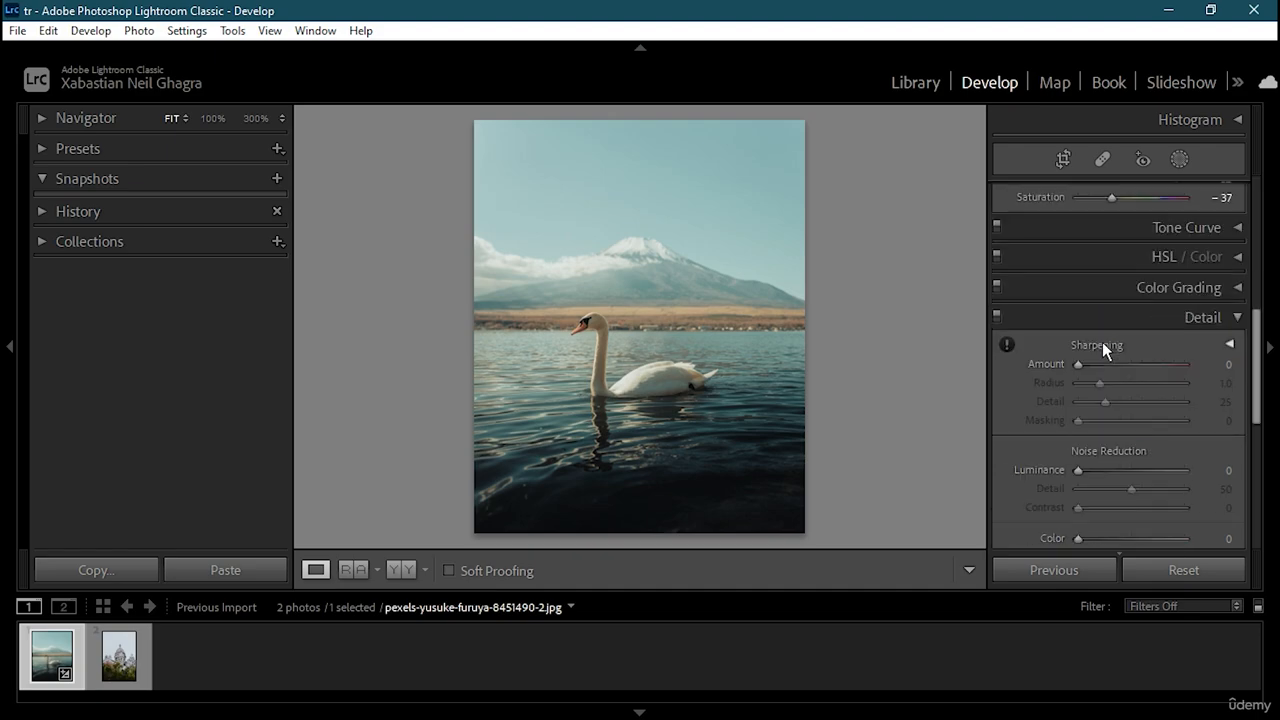
scroll(1102, 341, "up", 2)
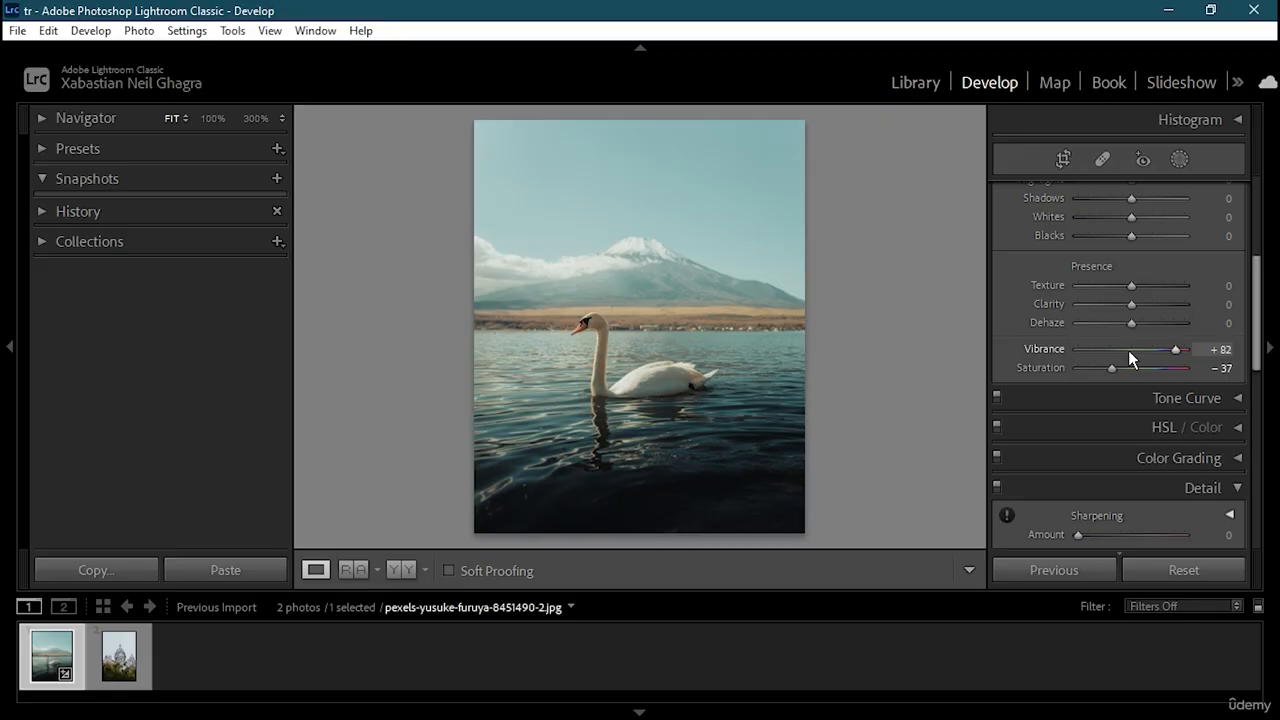
left_click(1128, 349)
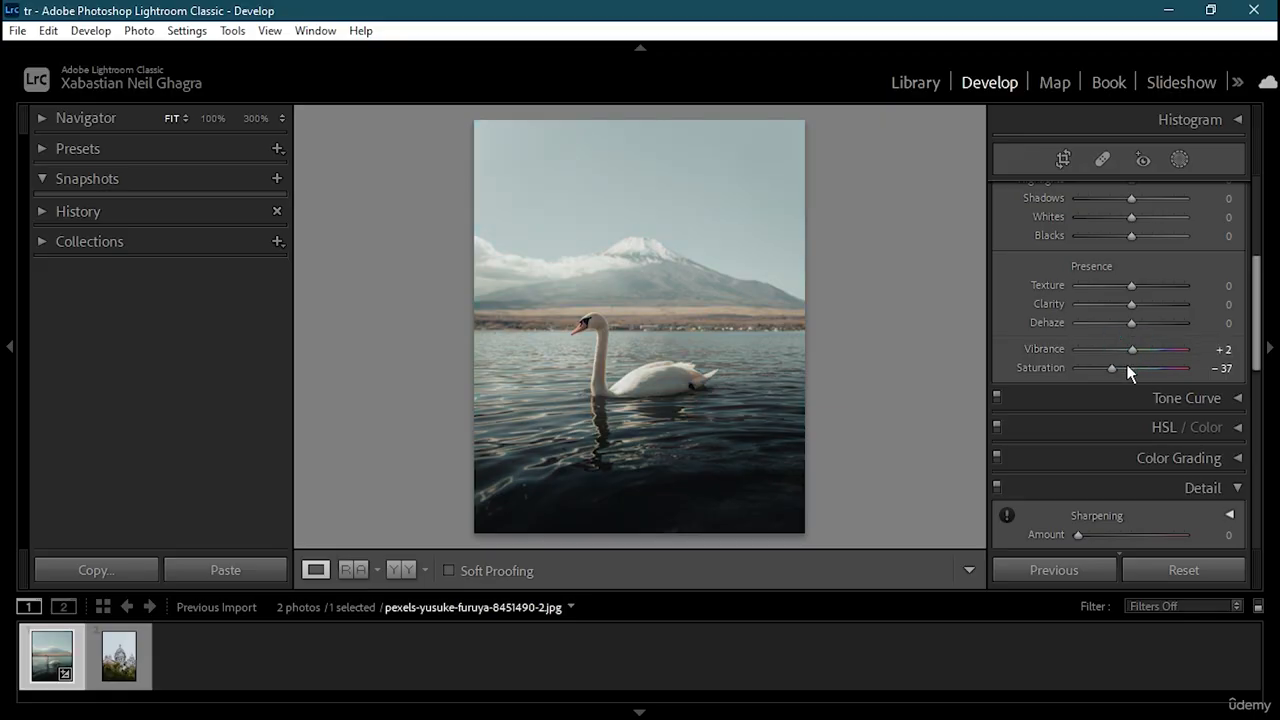
left_click_drag(1127, 367, 1184, 368)
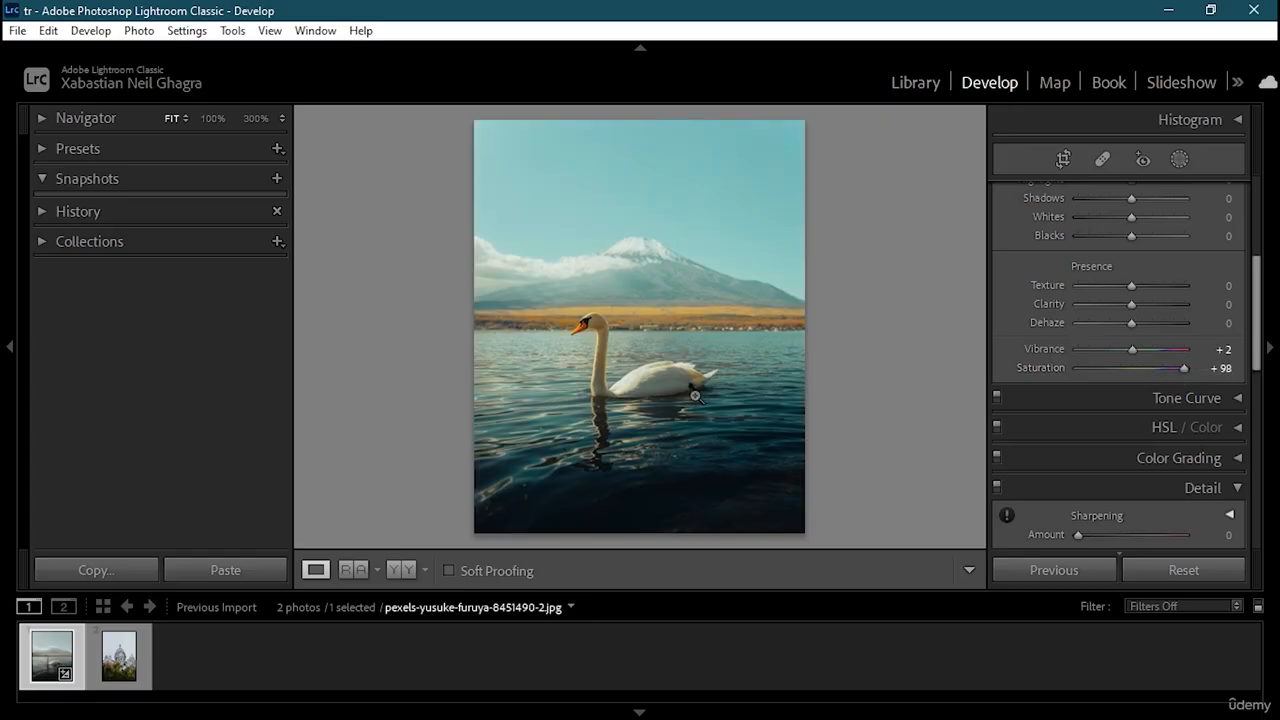
left_click(539, 373)
left_click(638, 336)
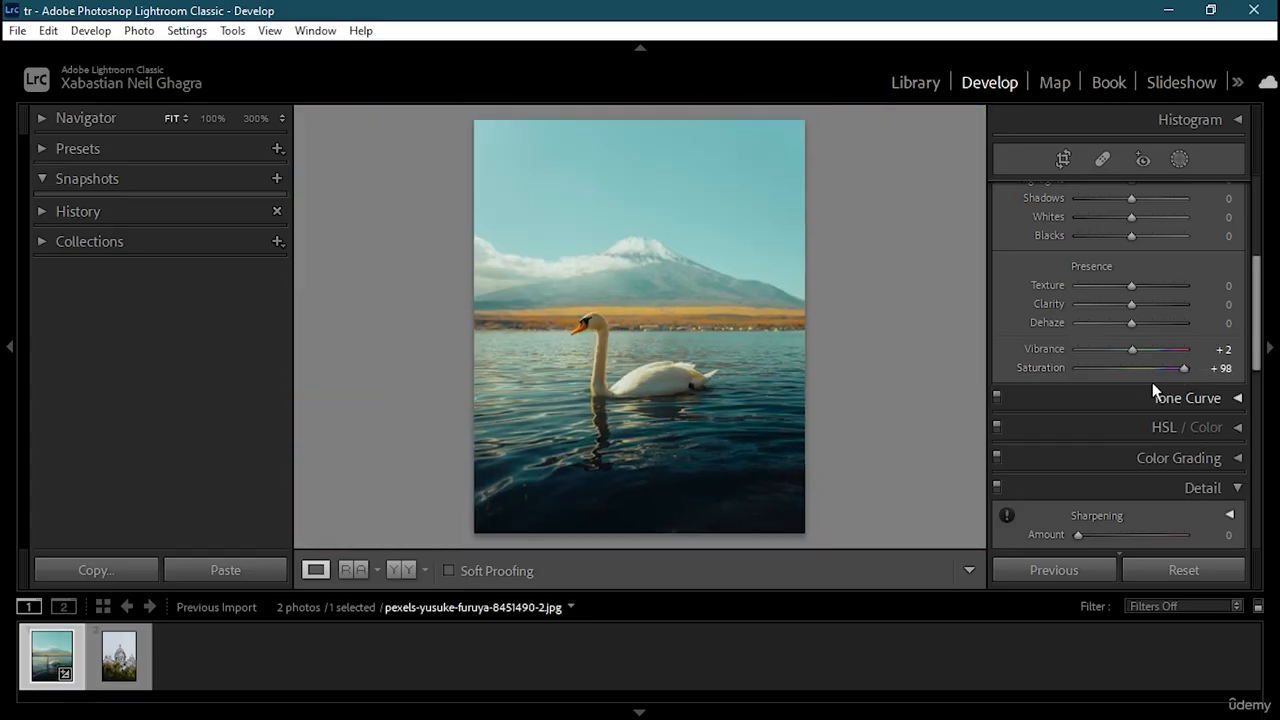
Step: Set the saturation to +61 and the vibrance to +25, and check the shoreline below the mountain at 100% zoom
left_click_drag(1177, 369, 1163, 368)
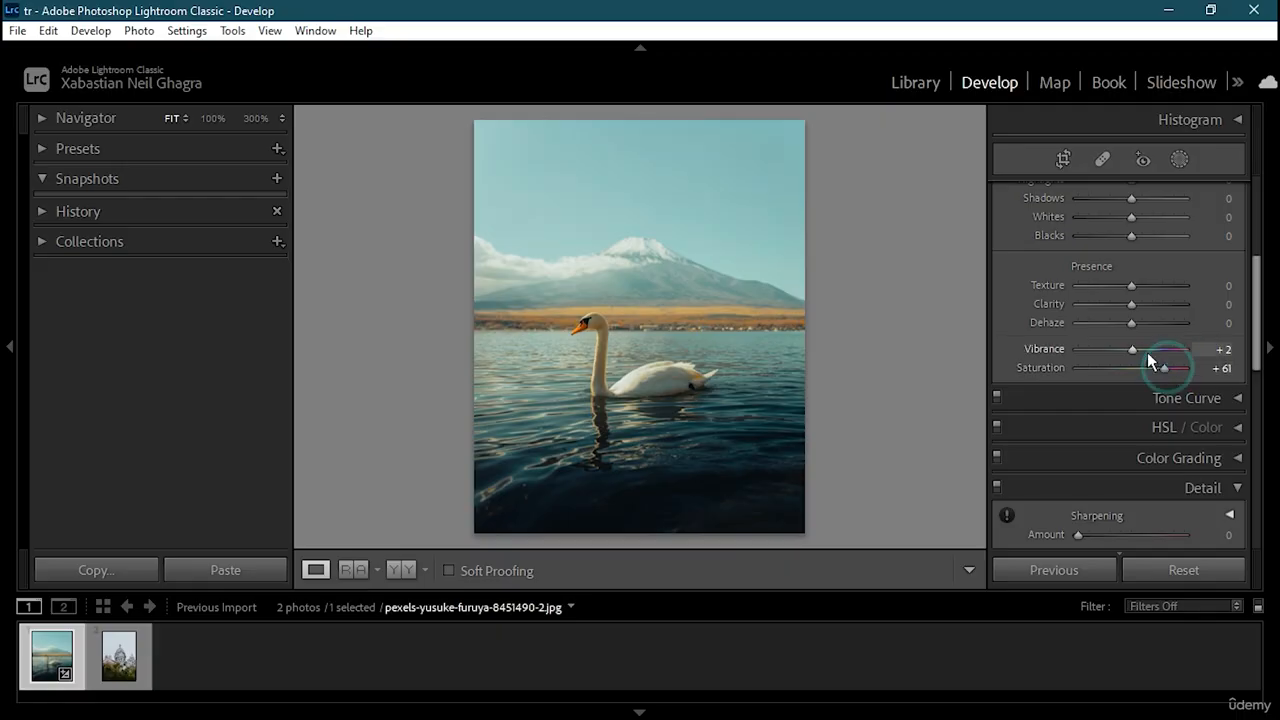
left_click(1144, 349)
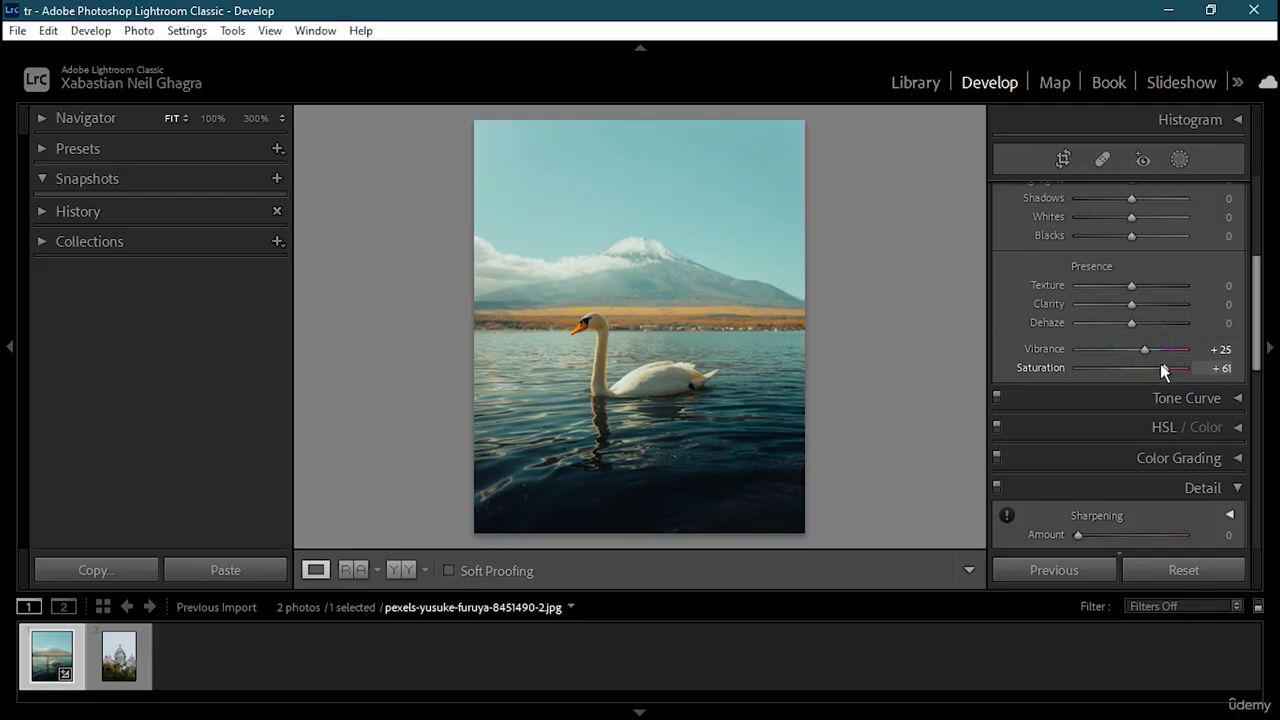
left_click(652, 297)
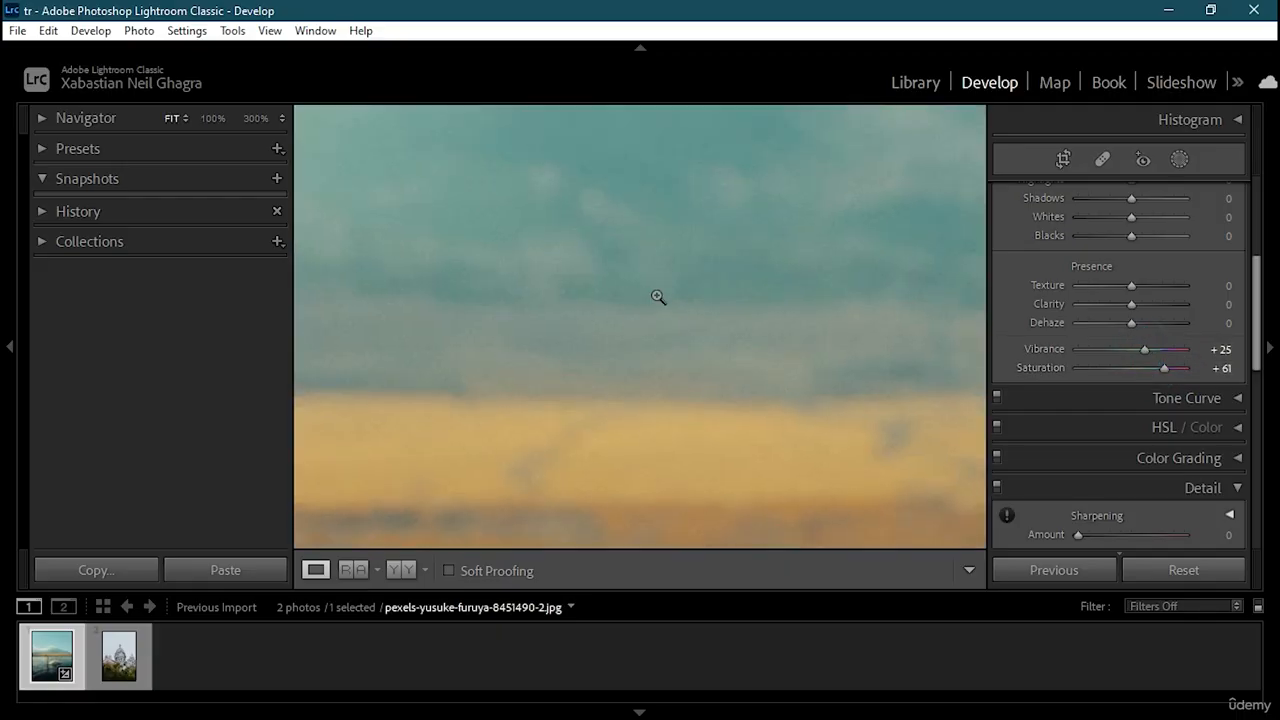
left_click(656, 296)
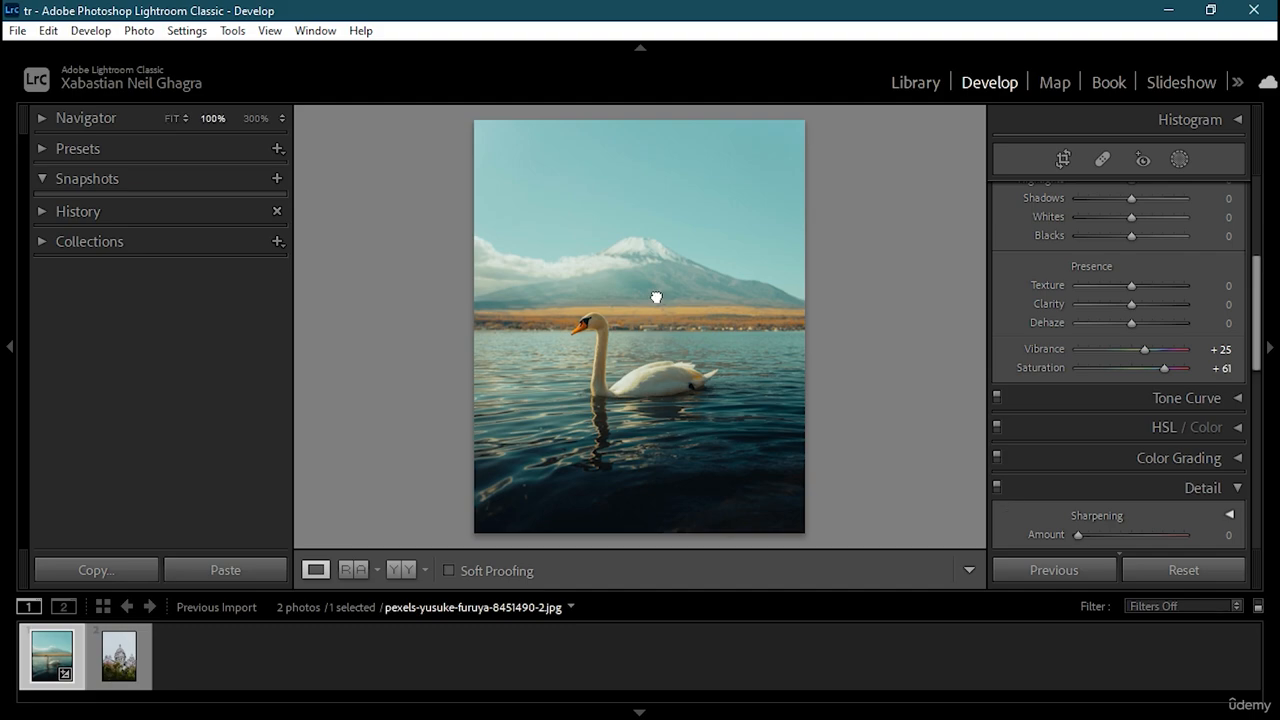
left_click(655, 295)
left_click(584, 320)
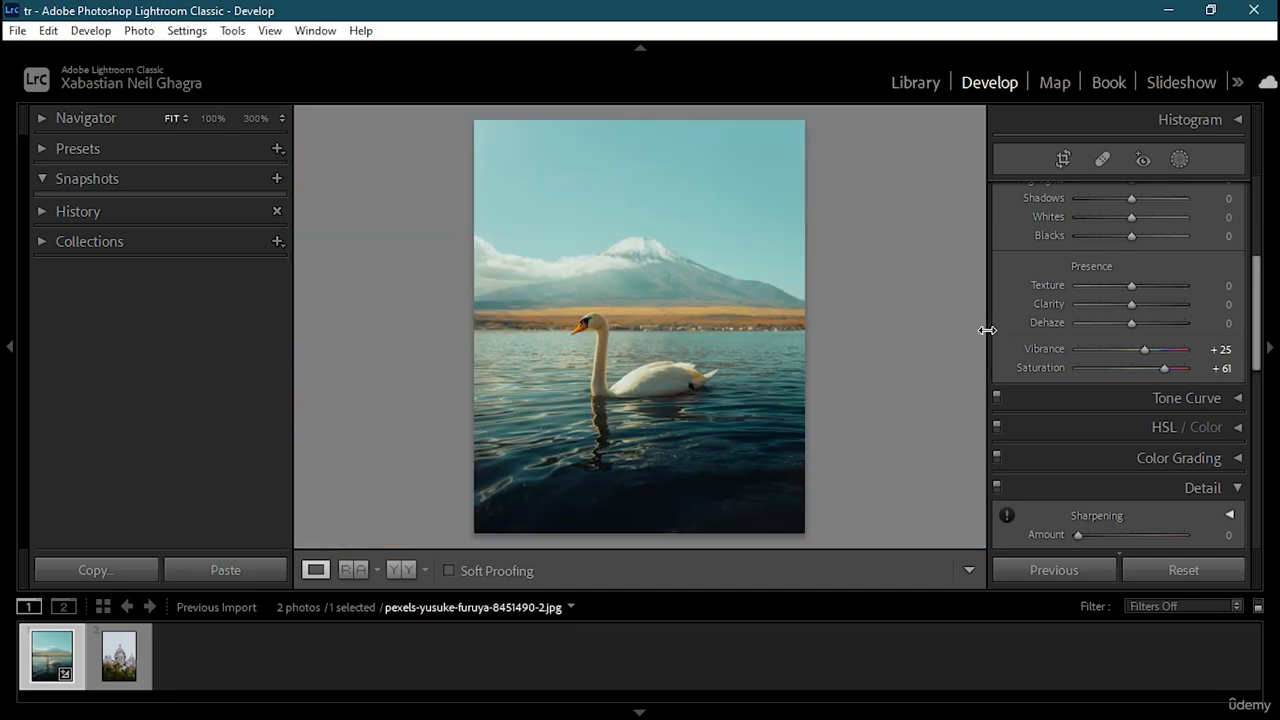